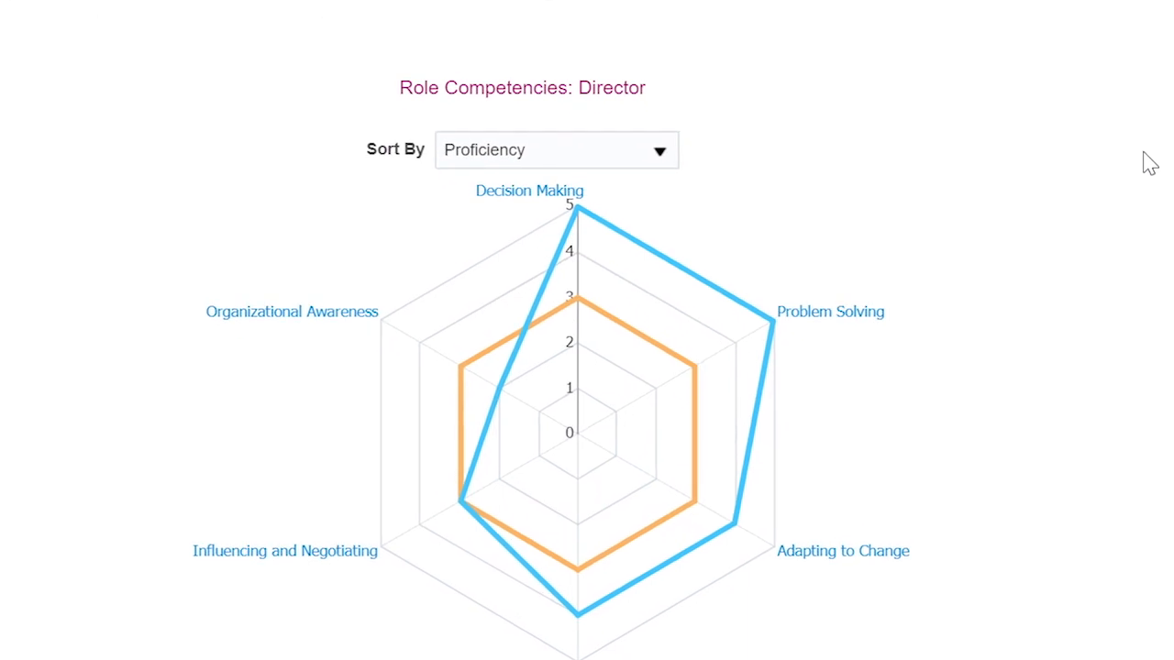
# Close the employee's Skills and Qualifications page and open the Performance page from Career and Performance
pyautogui.scroll(-1, 1150, 174)
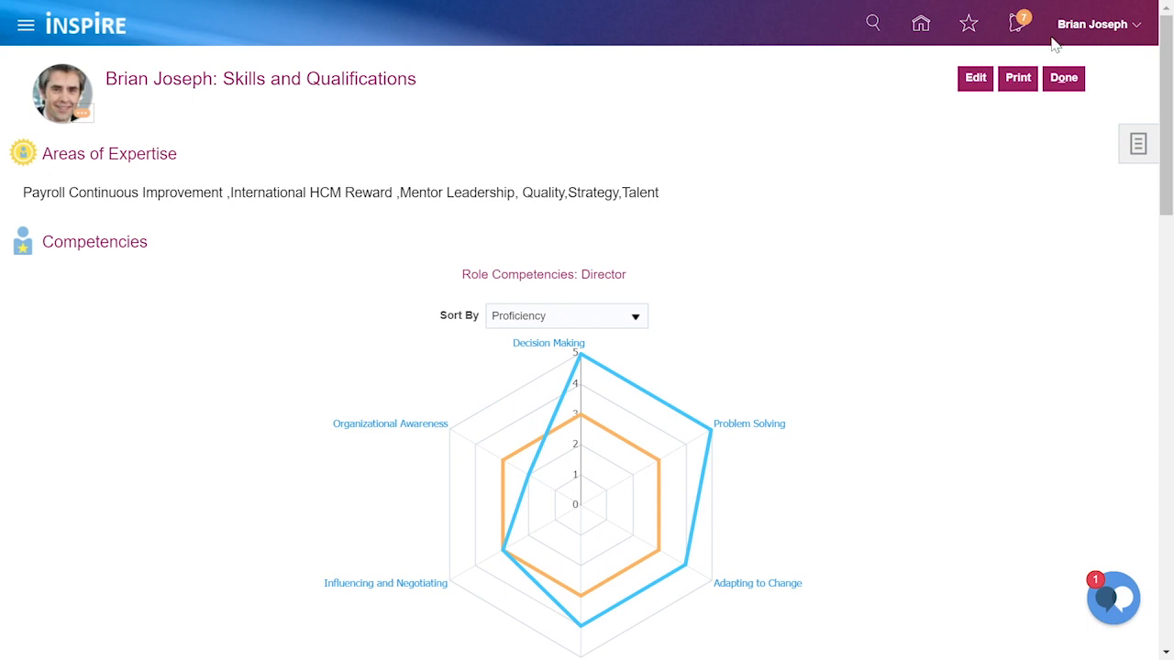
pyautogui.click(1069, 78)
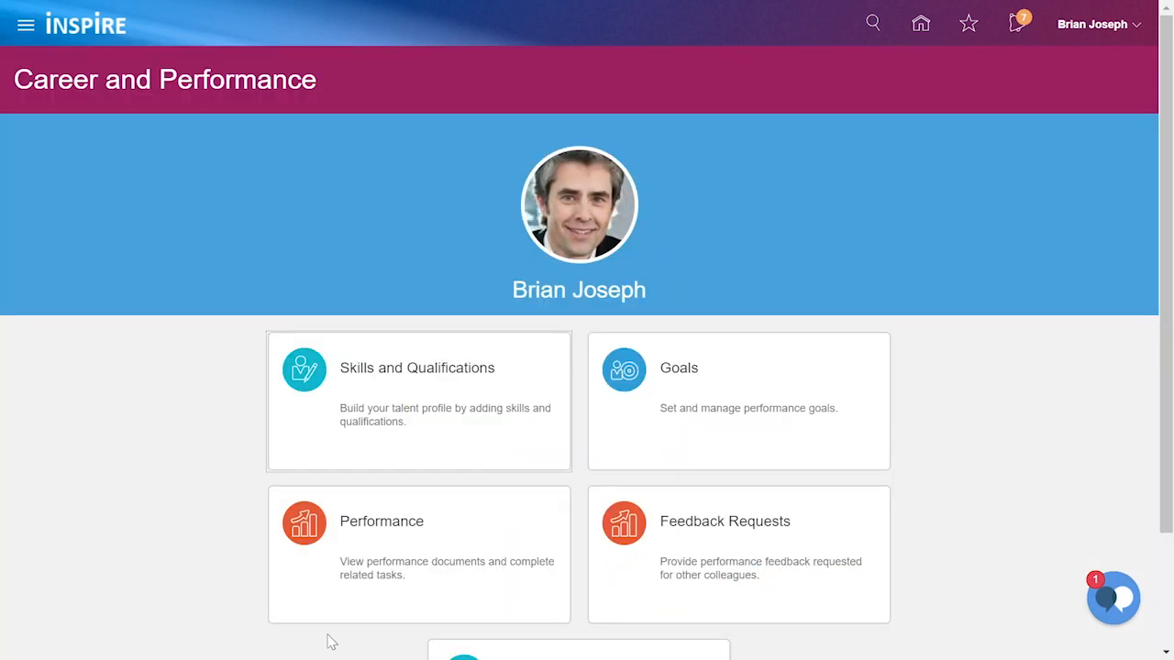
pyautogui.click(391, 525)
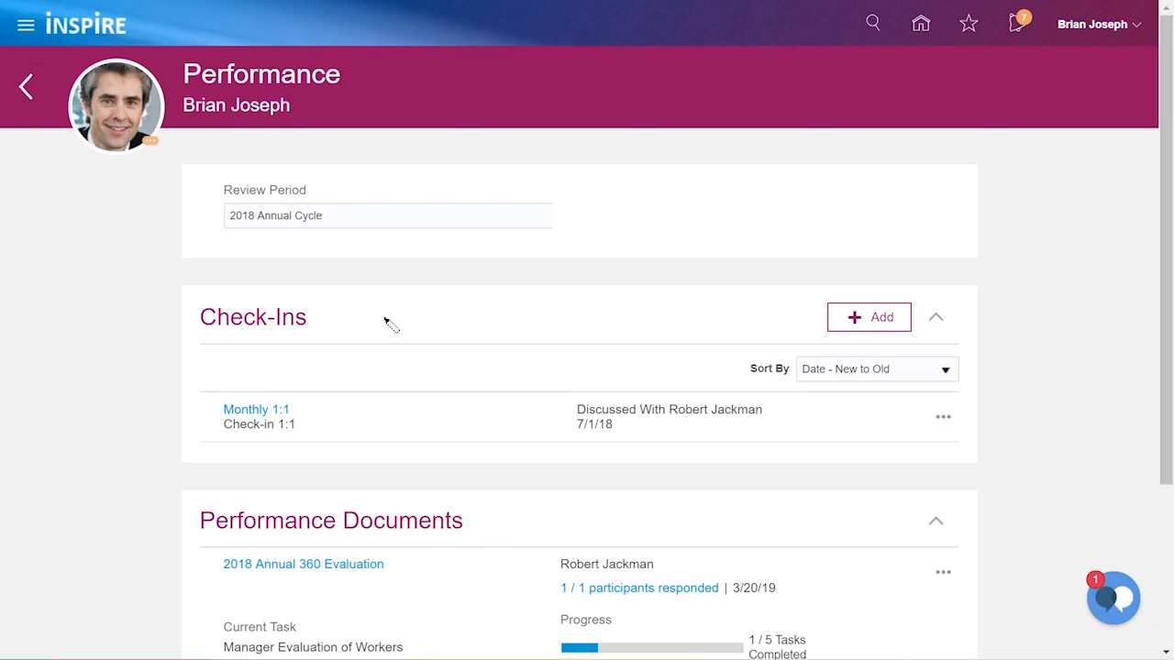
pyautogui.moveTo(195, 292)
pyautogui.mouseDown()
pyautogui.moveTo(890, 291)
pyautogui.moveTo(975, 304)
pyautogui.moveTo(974, 484)
pyautogui.mouseUp()
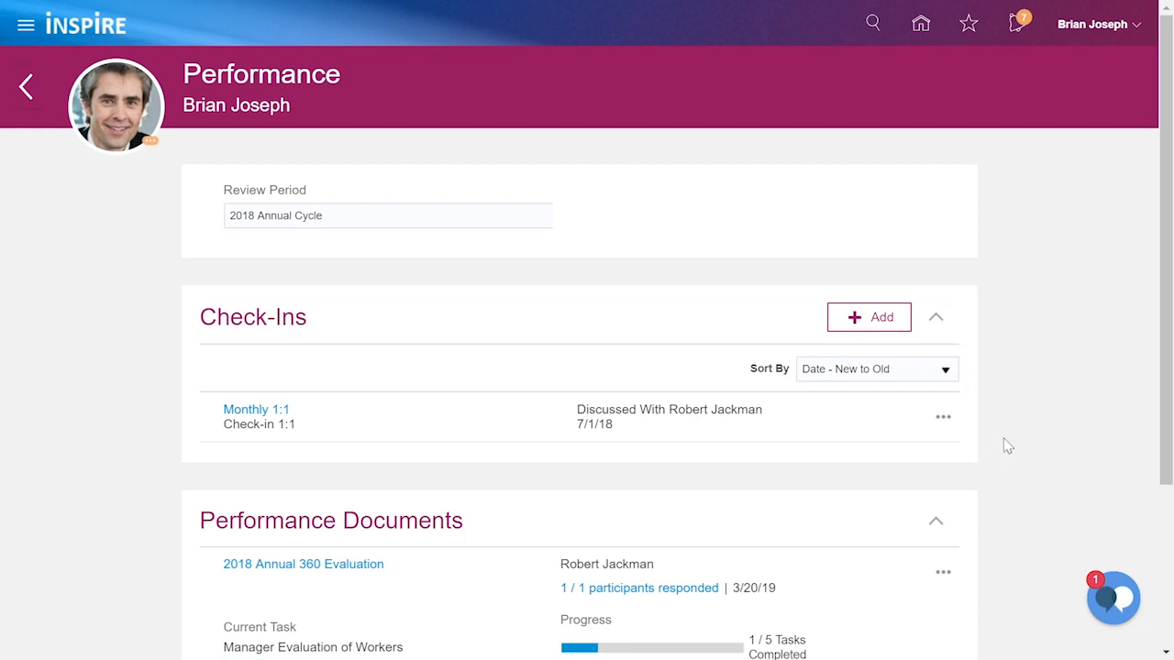
# Open the Monthly 1:1 check-in, expand the employee's questionnaire, and review the check-in's Overview details
pyautogui.click(261, 411)
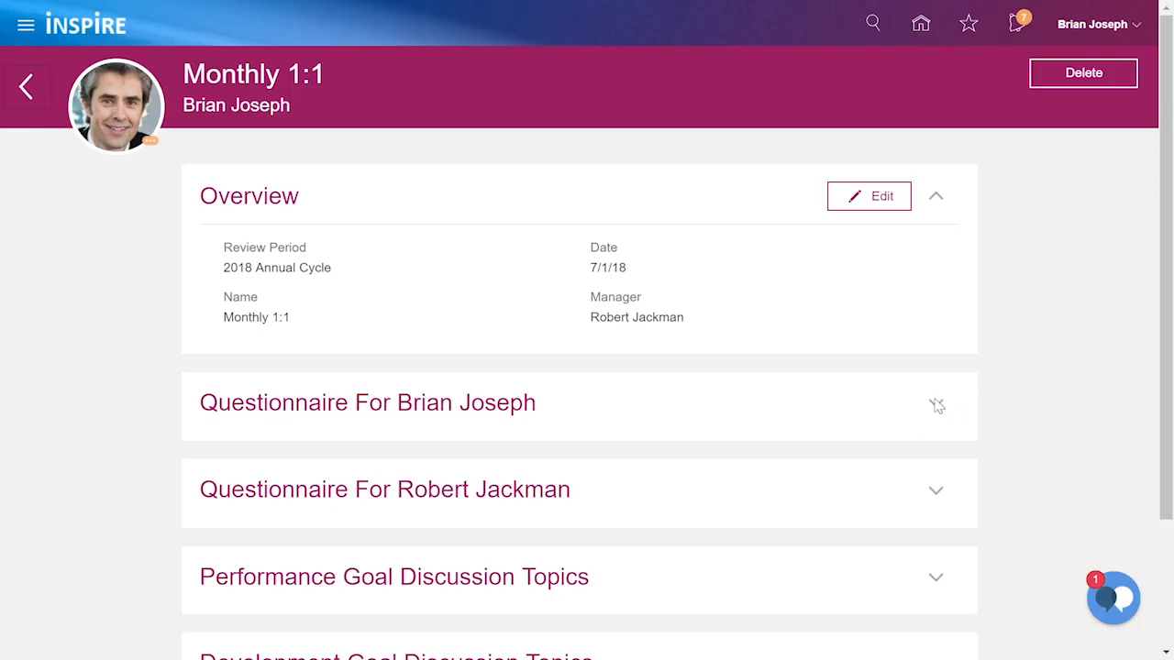
pyautogui.click(935, 404)
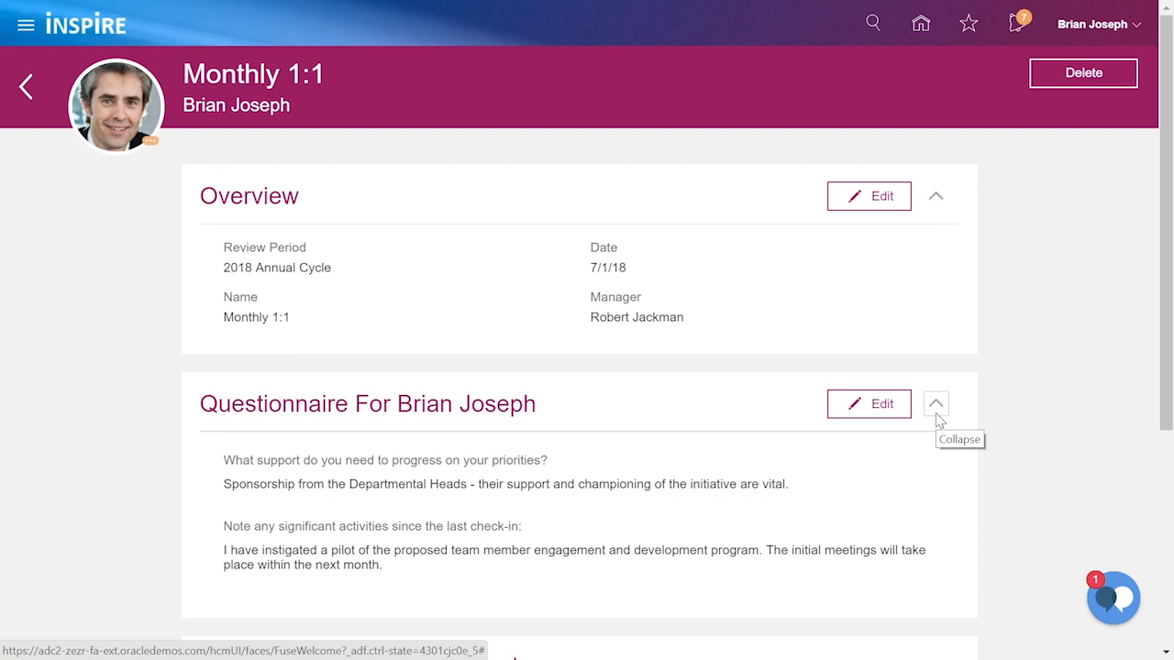
pyautogui.scroll(-1, 1082, 249)
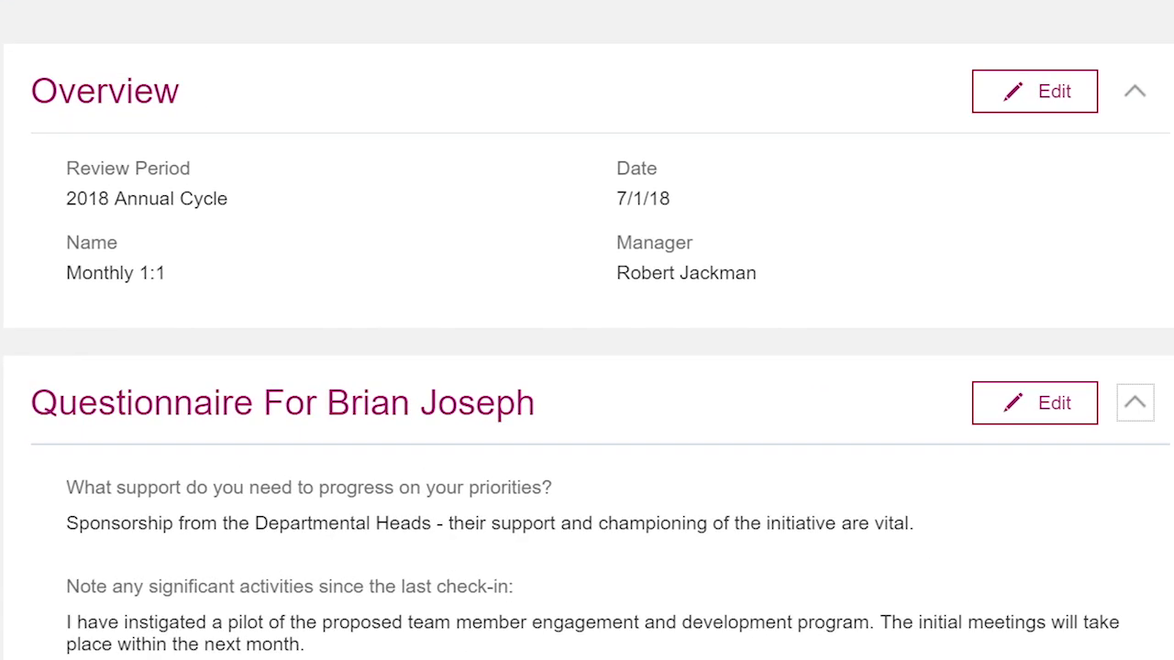
pyautogui.moveTo(164, 138)
pyautogui.mouseDown()
pyautogui.moveTo(210, 137)
pyautogui.moveTo(326, 173)
pyautogui.moveTo(325, 290)
pyautogui.mouseUp()
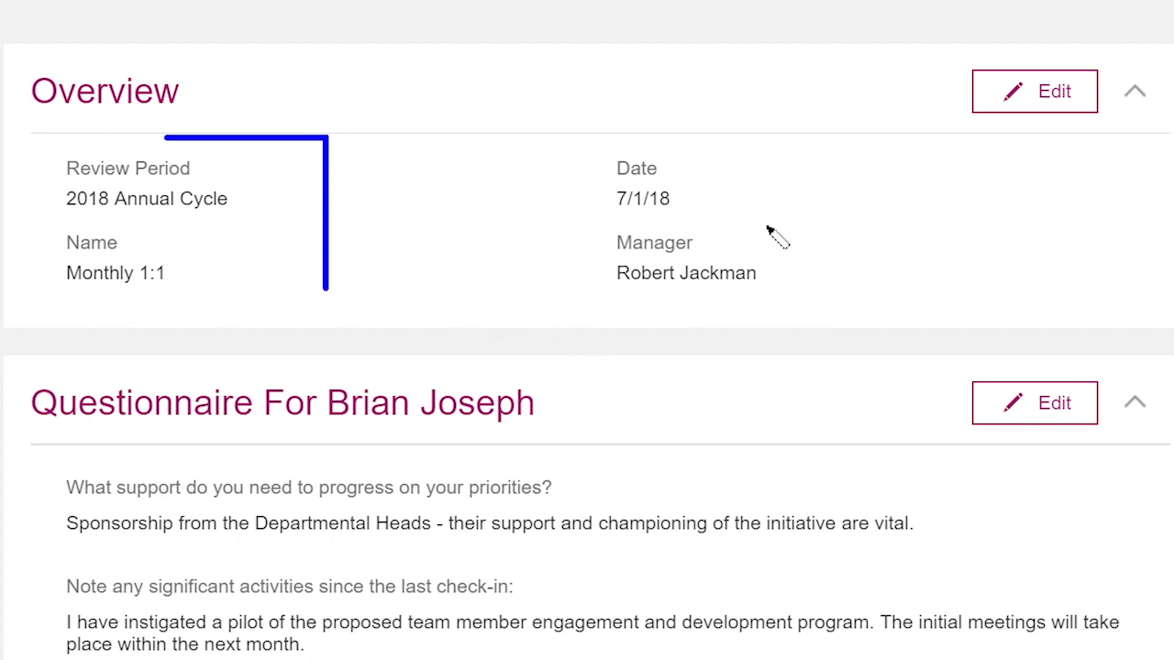
pyautogui.moveTo(689, 218)
pyautogui.mouseDown()
pyautogui.moveTo(766, 224)
pyautogui.moveTo(837, 284)
pyautogui.moveTo(839, 331)
pyautogui.mouseUp()
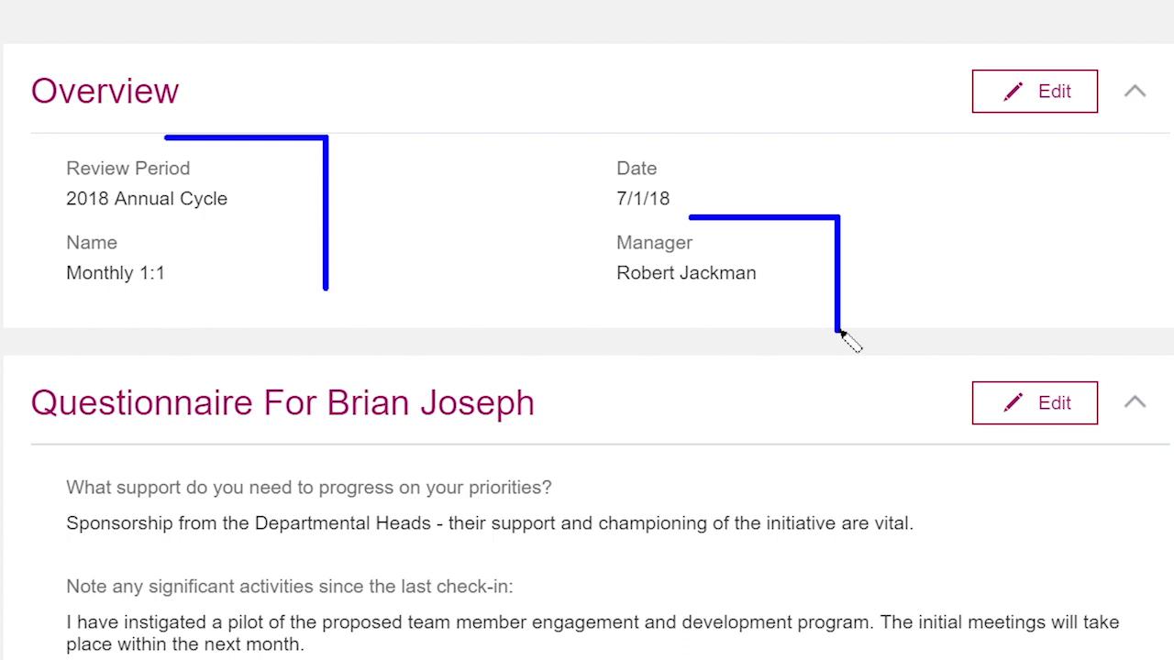
pyautogui.press('Escape')
# Read the employee's answers on needed support and significant activities, and open the questionnaire's editor and close it again
pyautogui.scroll(-2, 586, 330)
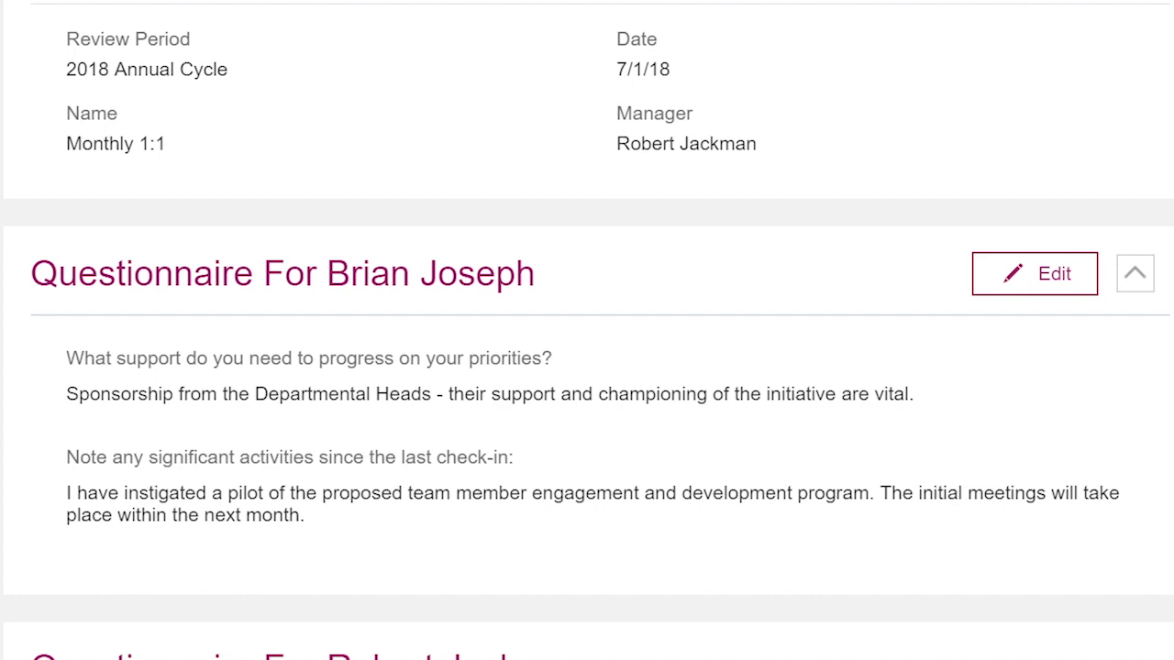
pyautogui.scroll(-2, 587, 331)
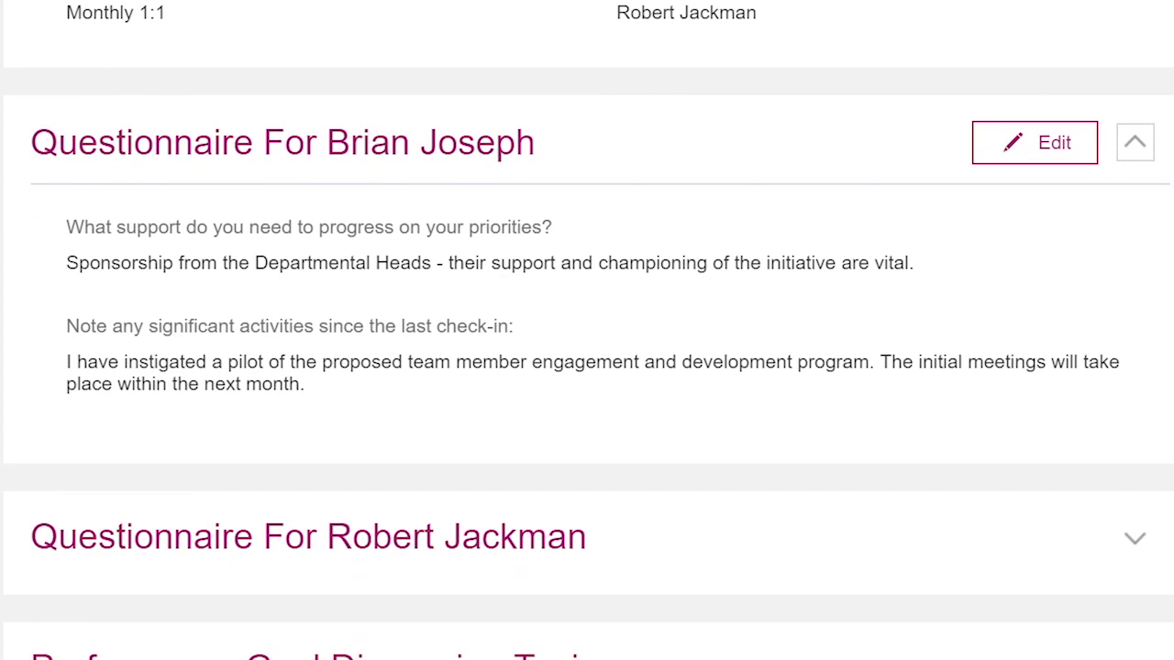
pyautogui.moveTo(608, 221); pyautogui.dragTo(637, 222)
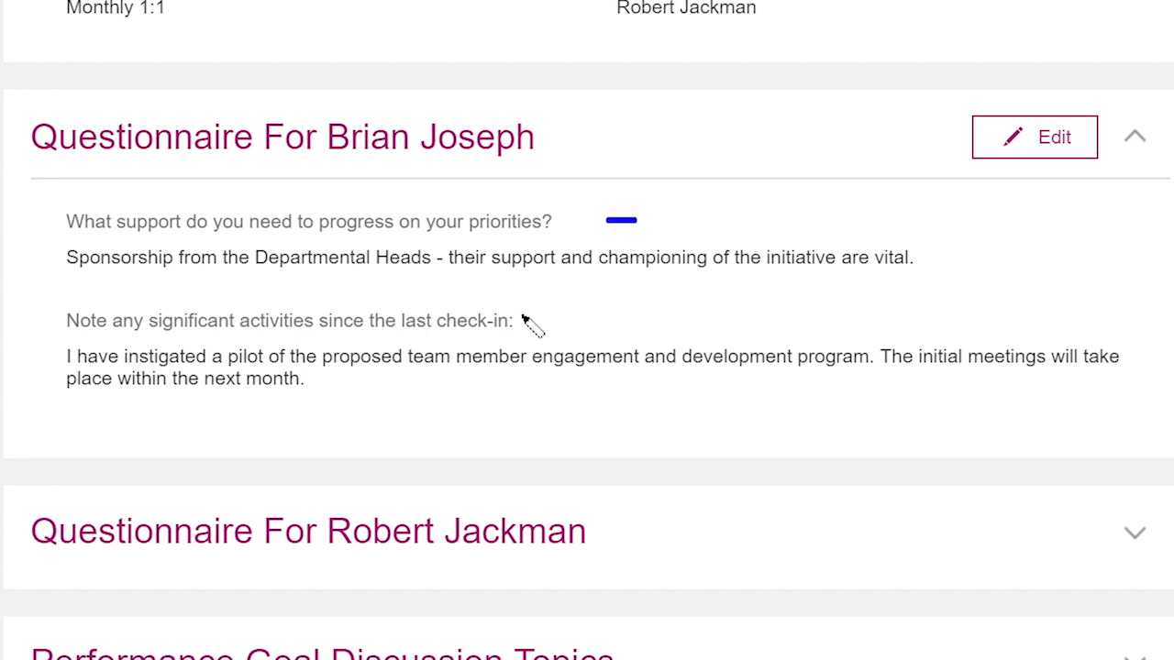
pyautogui.moveTo(520, 317); pyautogui.dragTo(587, 317)
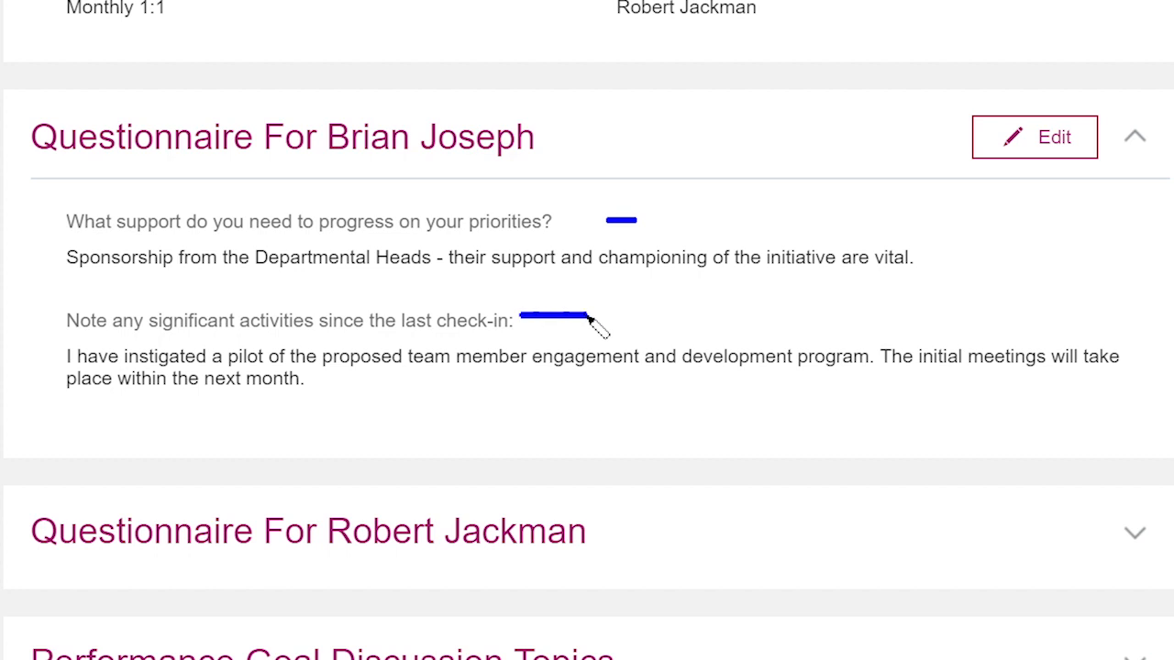
pyautogui.click(1063, 147)
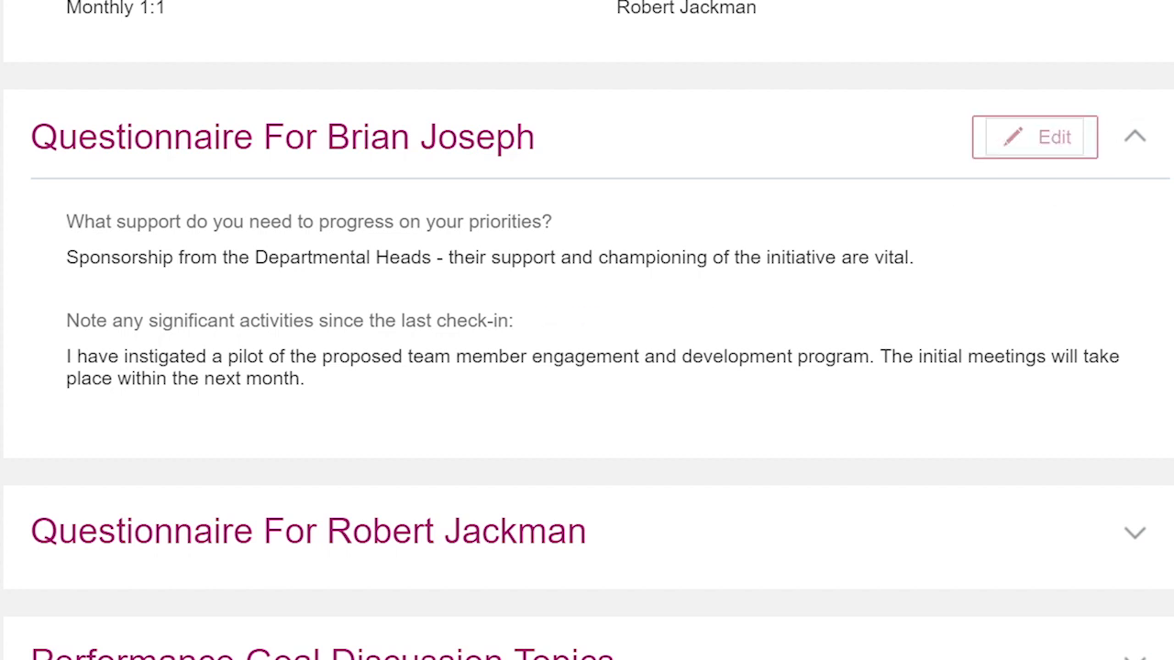
pyautogui.click(936, 312)
pyautogui.click(979, 209)
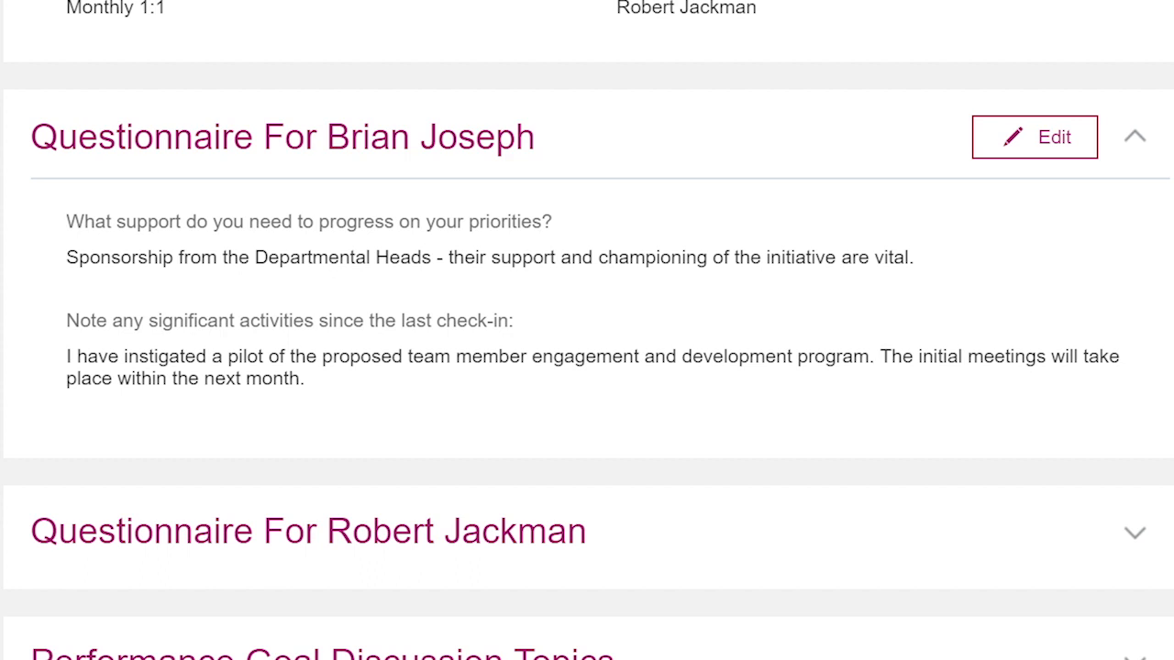
# Expand the manager's questionnaire in the check-in and view its questions
pyautogui.scroll(-2, 1147, 375)
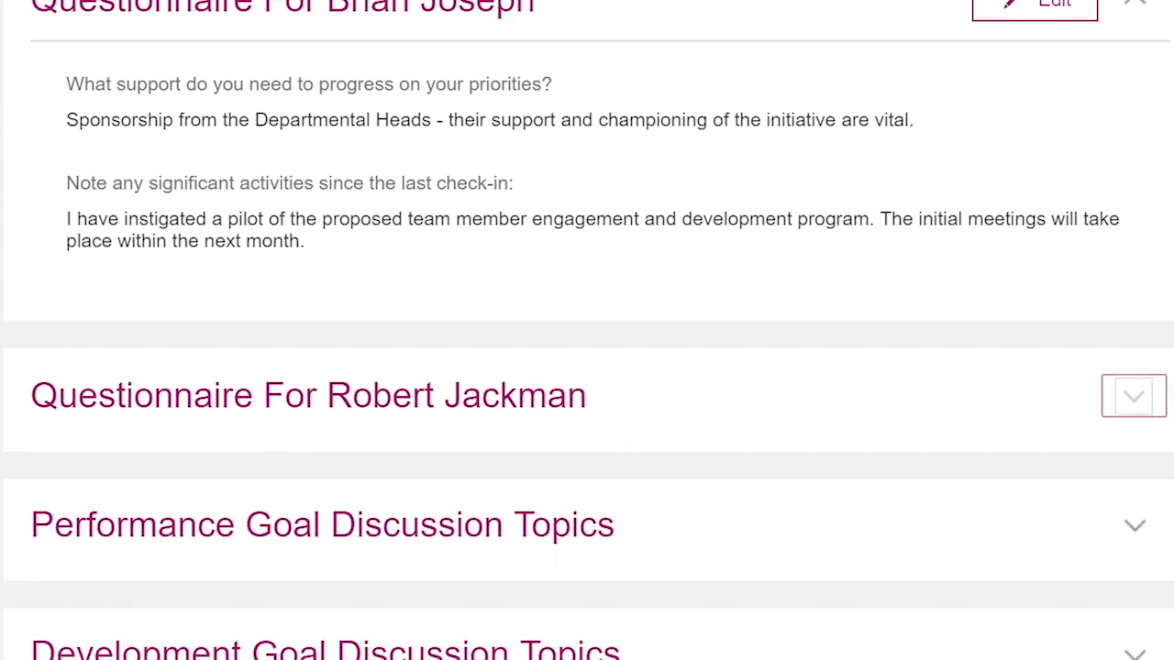
pyautogui.click(1134, 395)
pyautogui.scroll(-2, 587, 330)
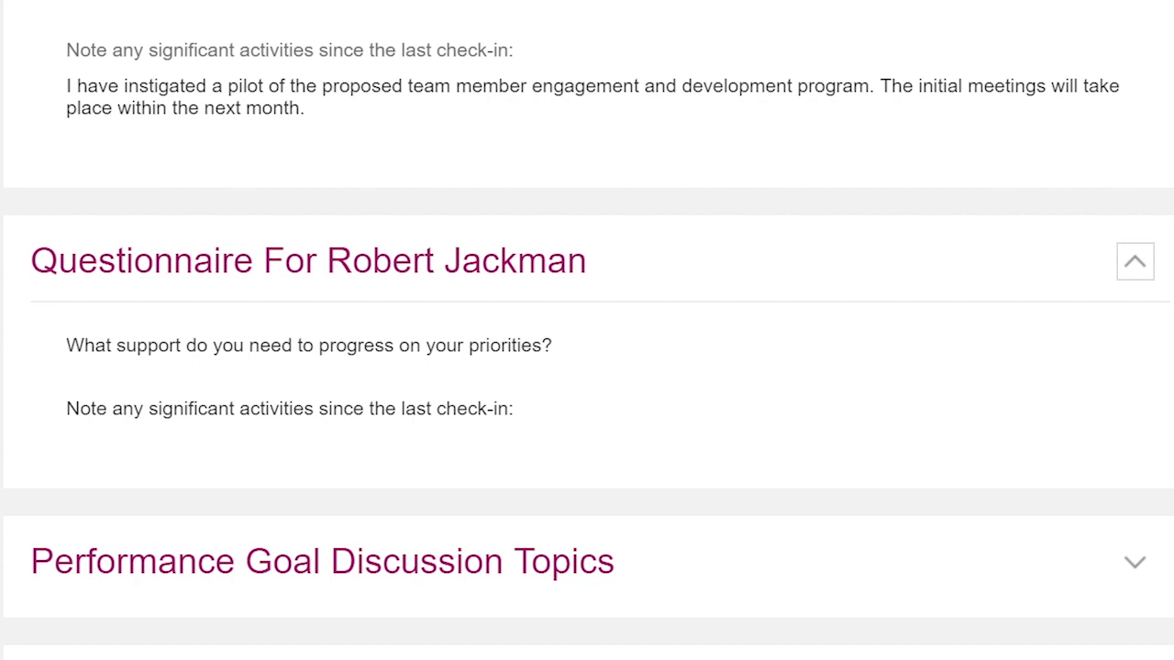
pyautogui.scroll(-2, 1145, 510)
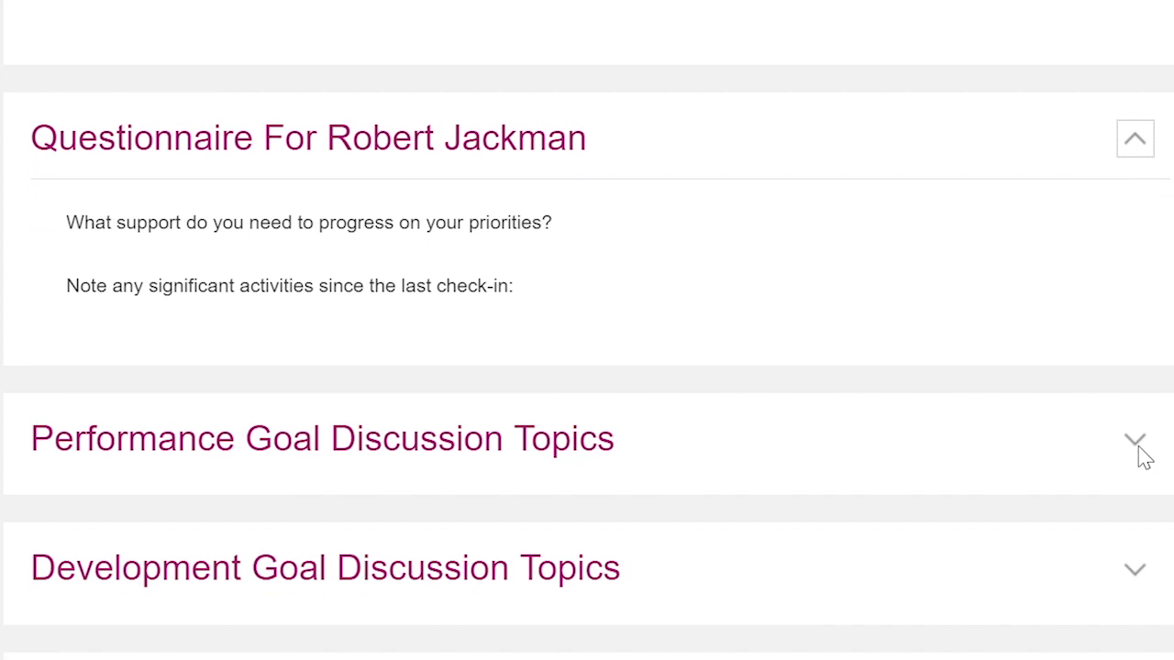
# Expand the performance goal, development goal and general discussion topics of the check-in to review them
pyautogui.click(1135, 431)
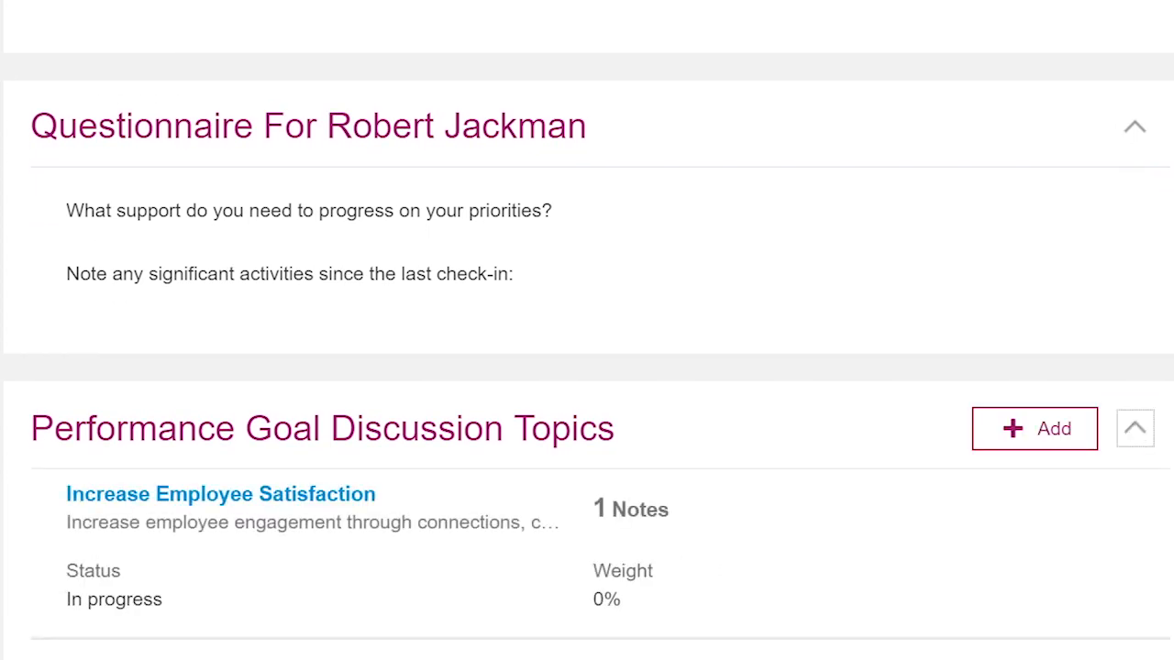
pyautogui.scroll(-3, 457, 401)
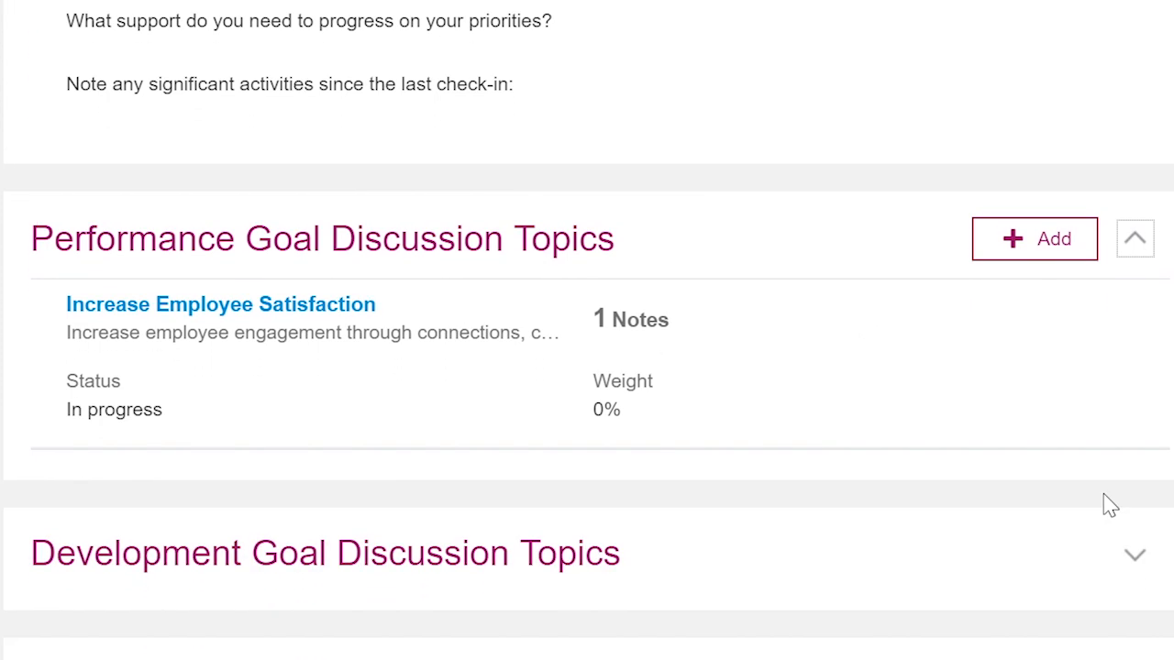
pyautogui.click(1135, 555)
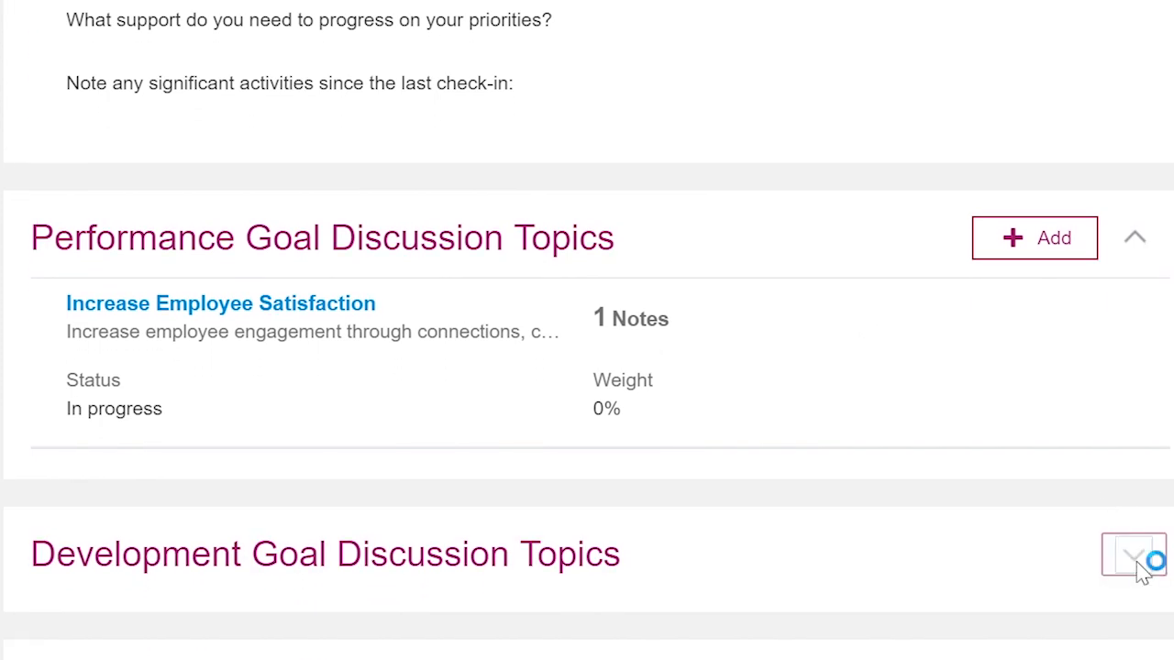
pyautogui.scroll(-2, 587, 330)
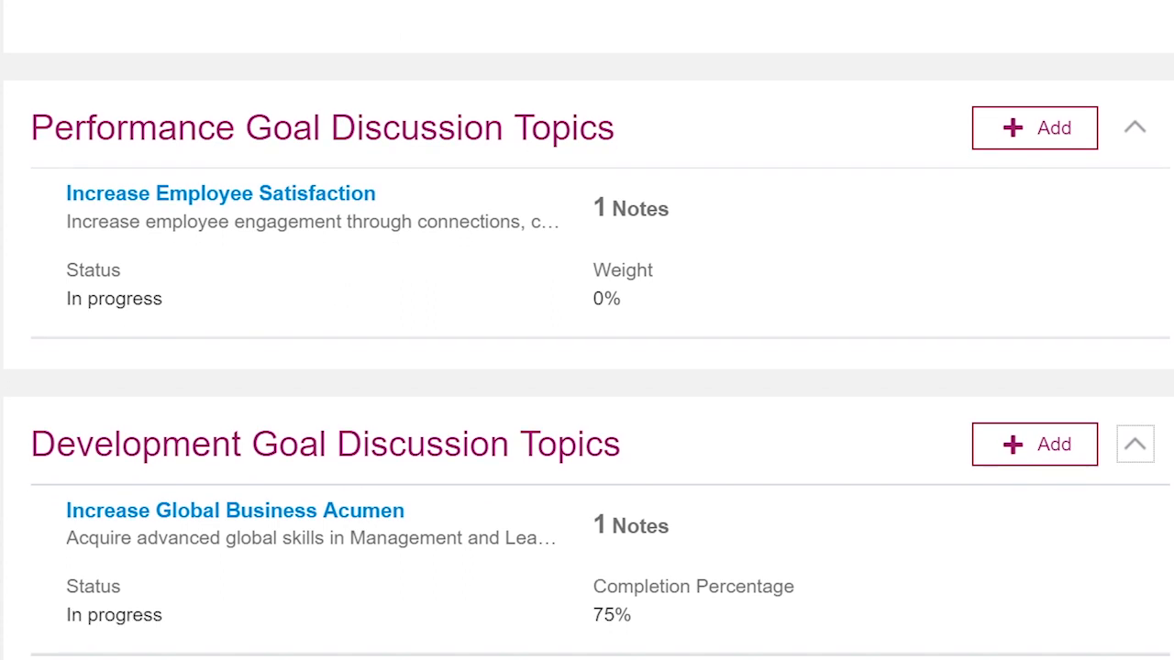
pyautogui.scroll(-1, 587, 330)
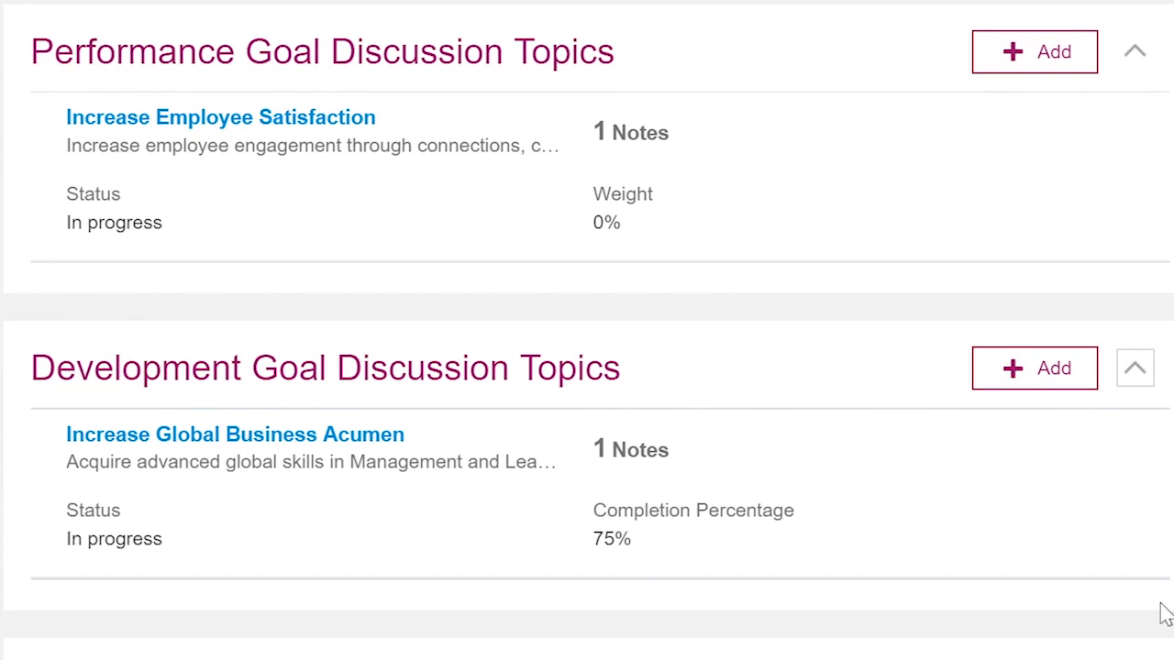
pyautogui.scroll(-1, 587, 330)
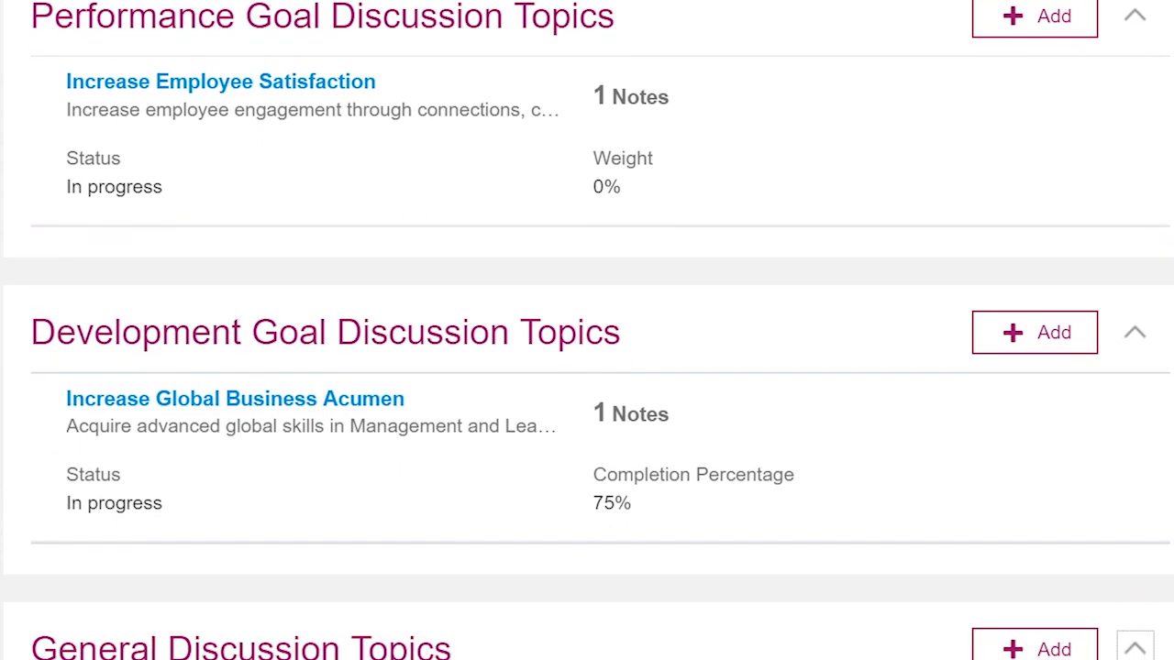
pyautogui.scroll(1, 587, 330)
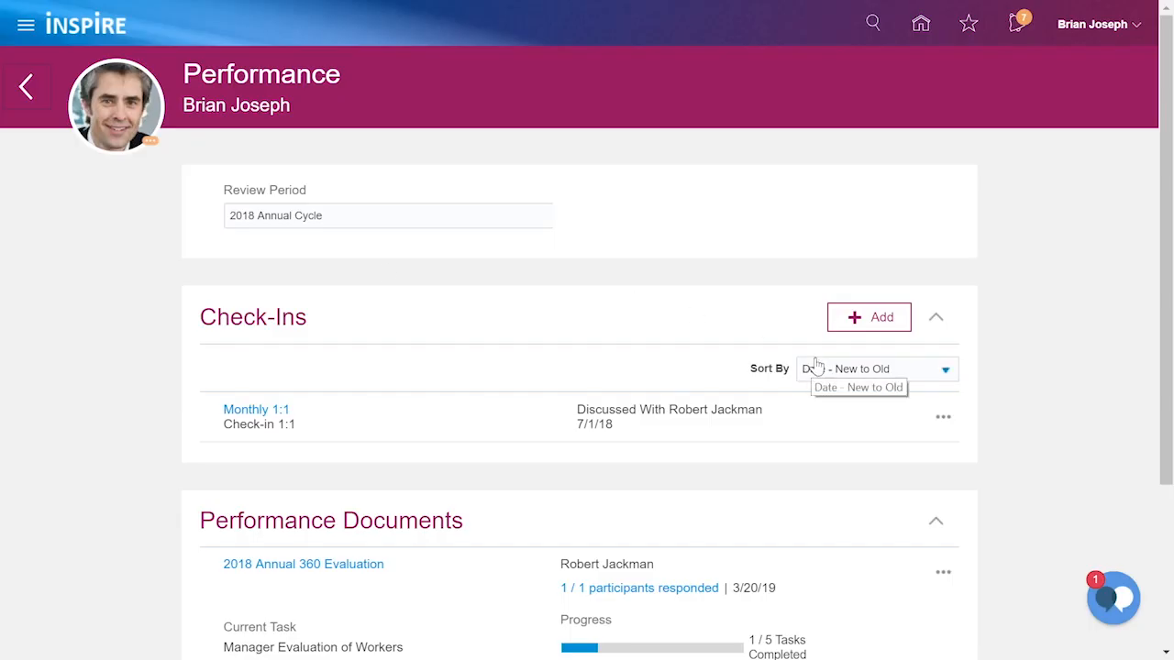
# Open the 2018 Annual 360 Evaluation performance document and display its Performance Goals section
pyautogui.scroll(-2, 817, 403)
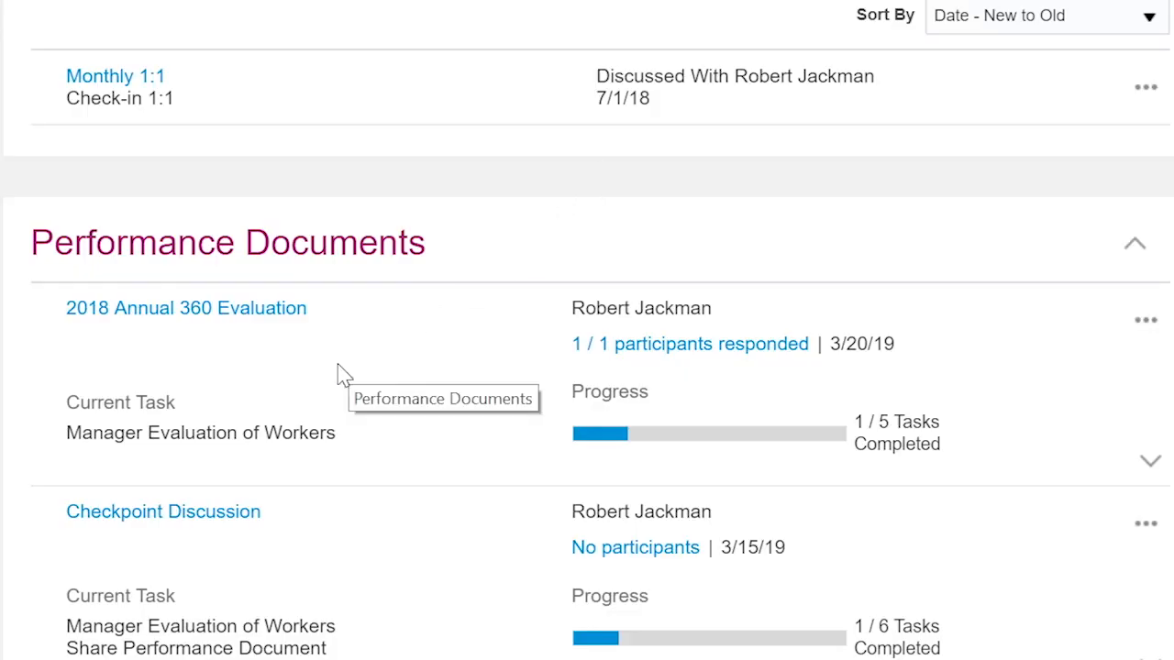
pyautogui.click(301, 312)
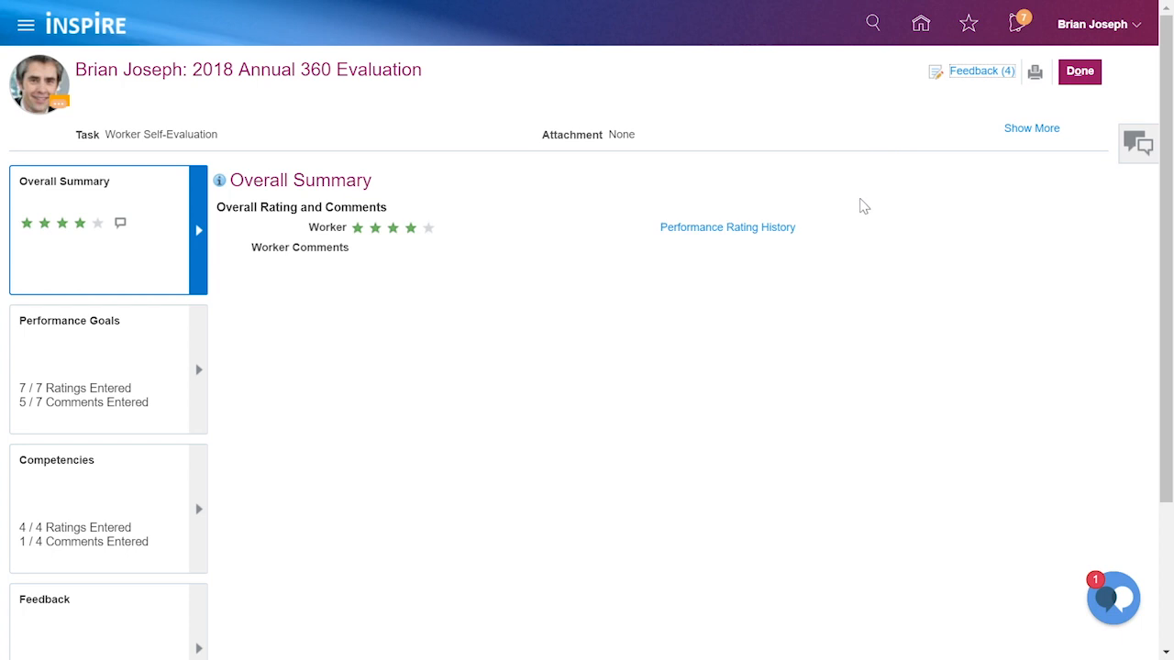
pyautogui.click(199, 369)
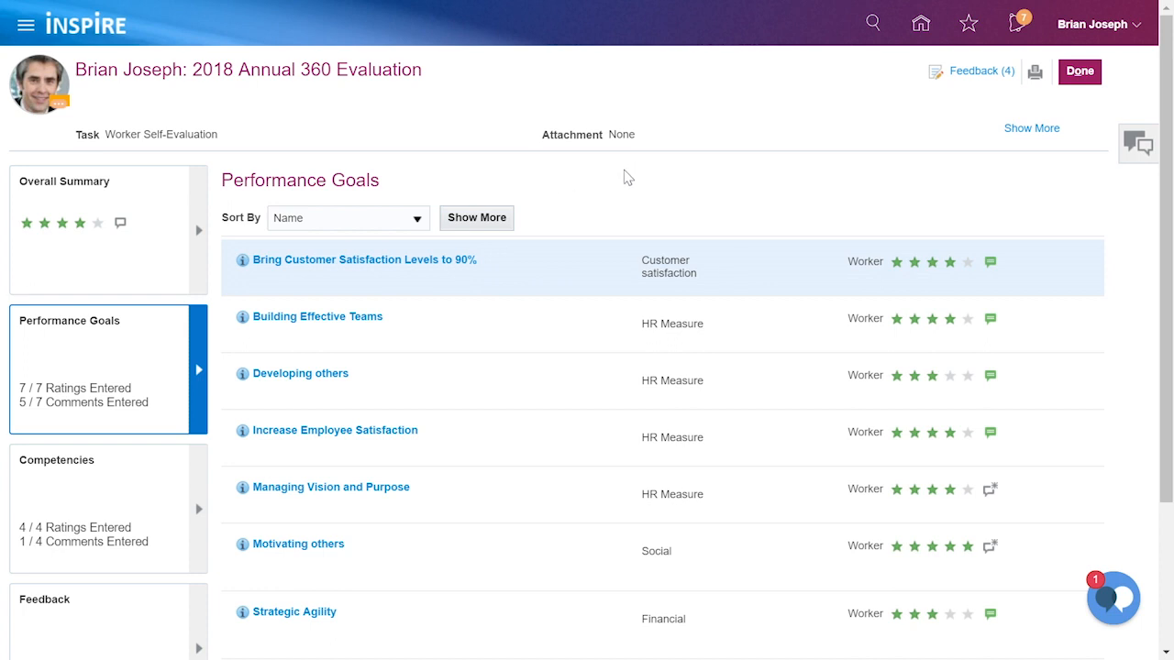
pyautogui.scroll(-1, 623, 177)
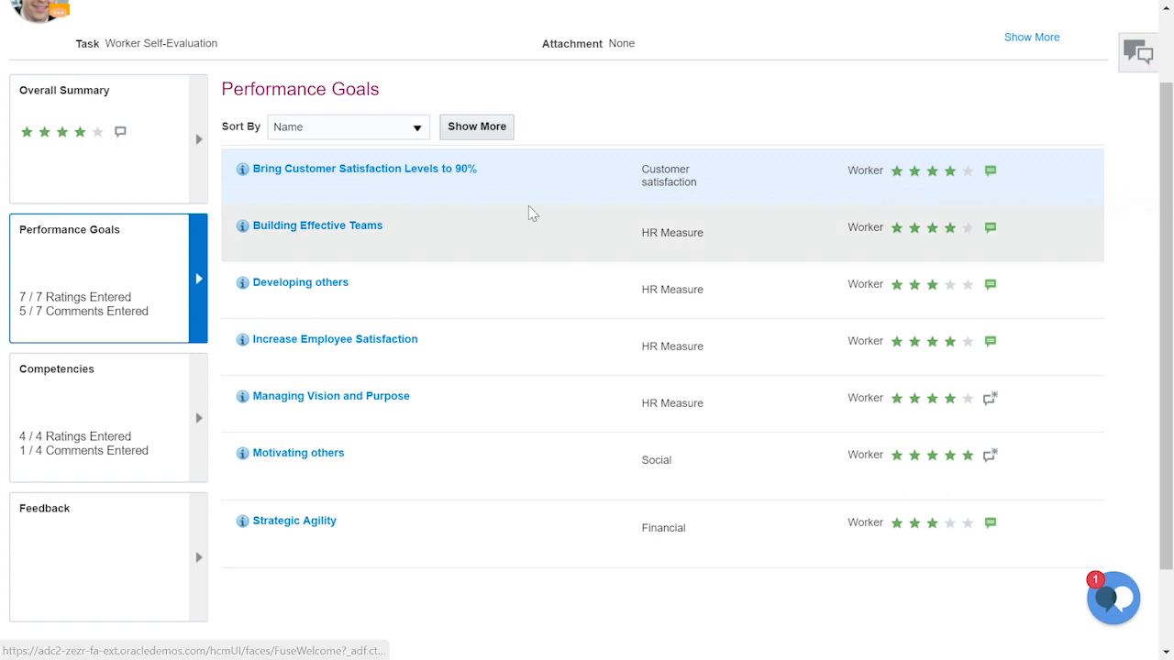
# Open the goal "Bring Customer Satisfaction Levels to 90%" and review its worker rating, comments, goal details and success criteria
pyautogui.click(449, 170)
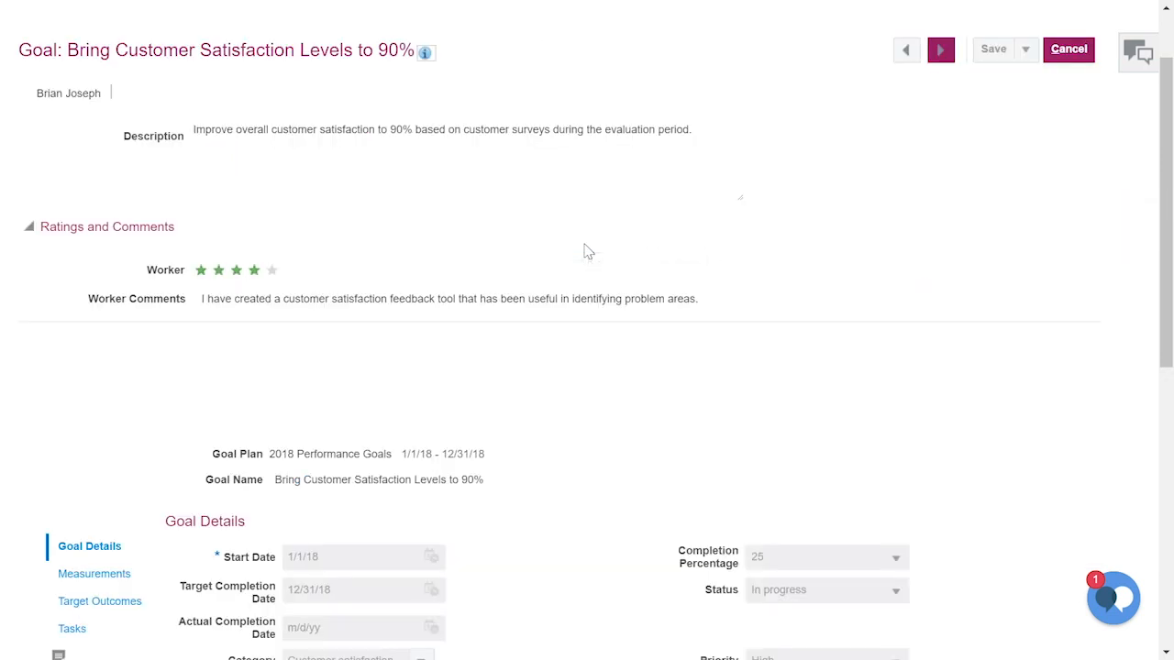
pyautogui.scroll(-2, 653, 305)
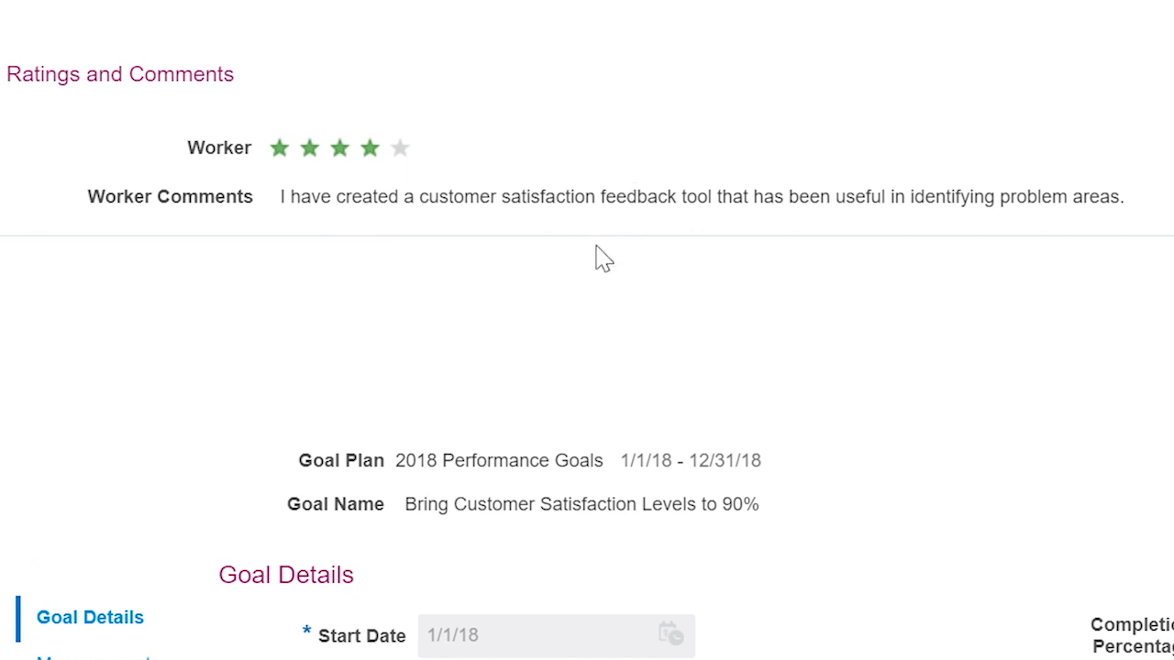
pyautogui.scroll(-2, 633, 330)
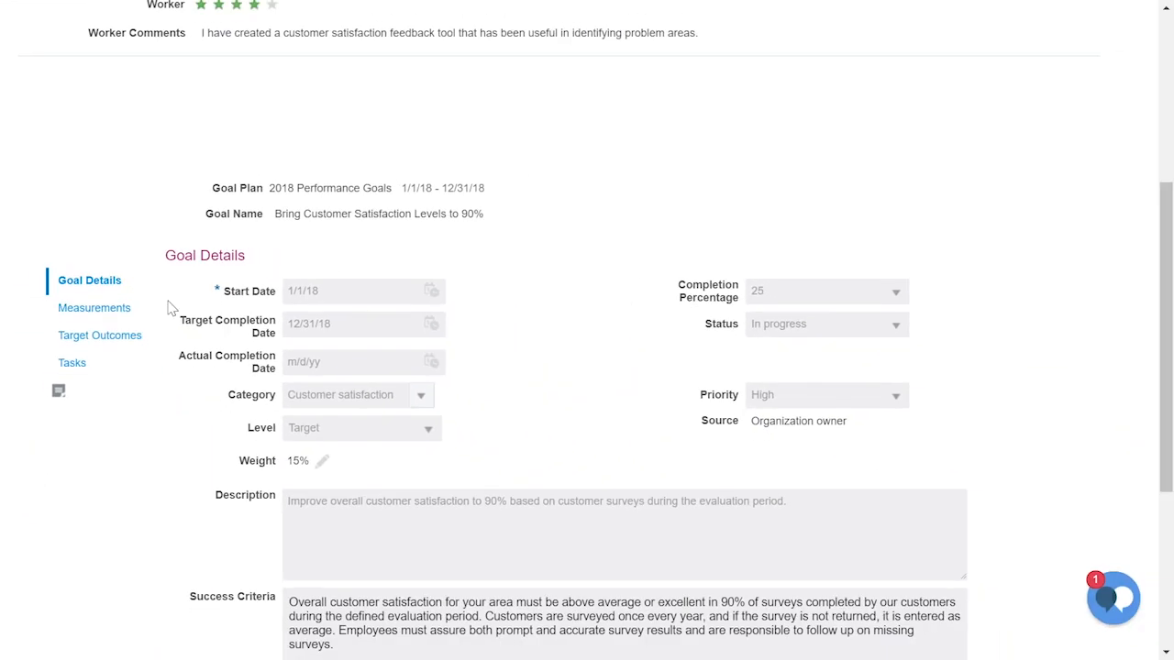
pyautogui.scroll(-1, 167, 307)
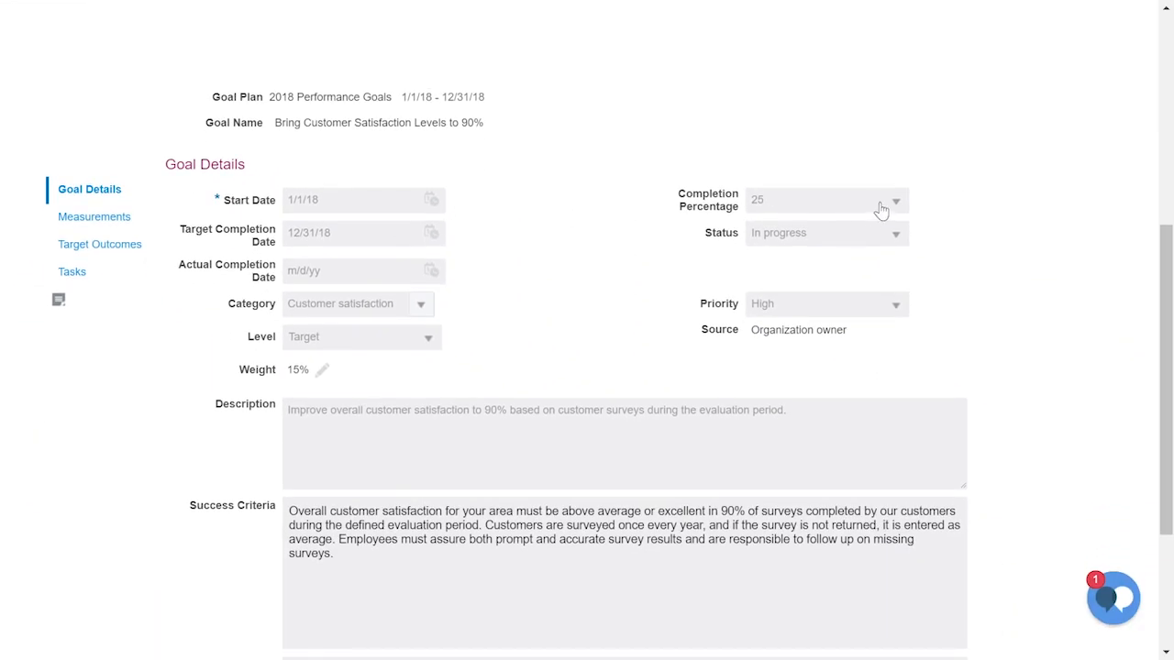
pyautogui.scroll(-1, 963, 243)
pyautogui.scroll(-2, 967, 248)
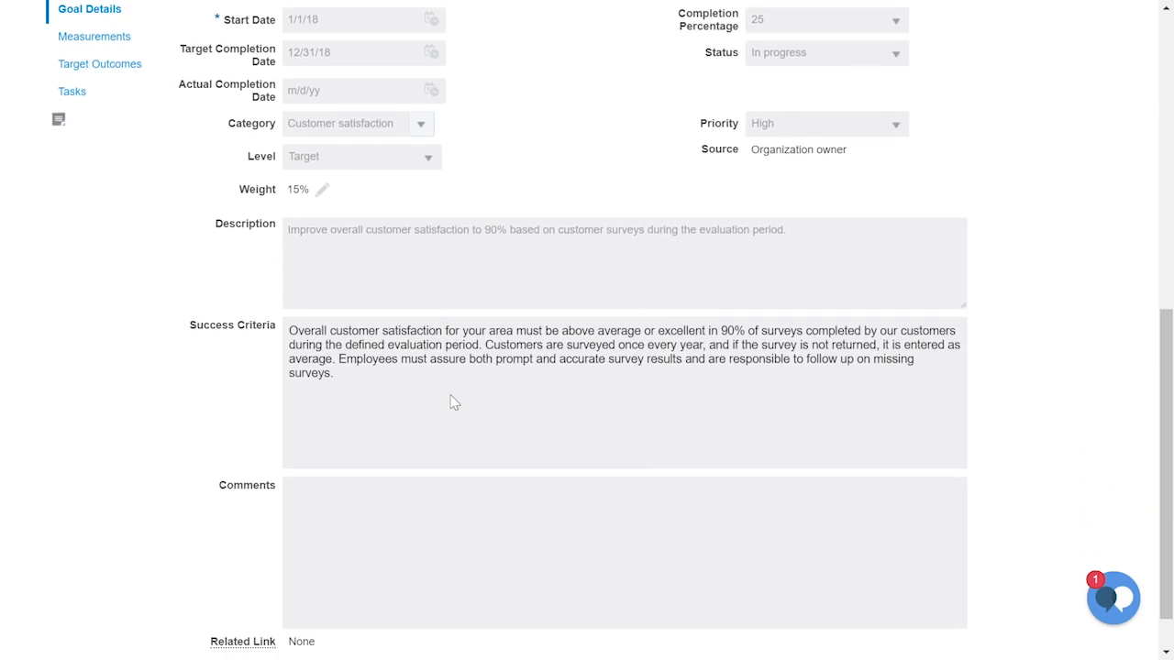
pyautogui.scroll(-1, 449, 402)
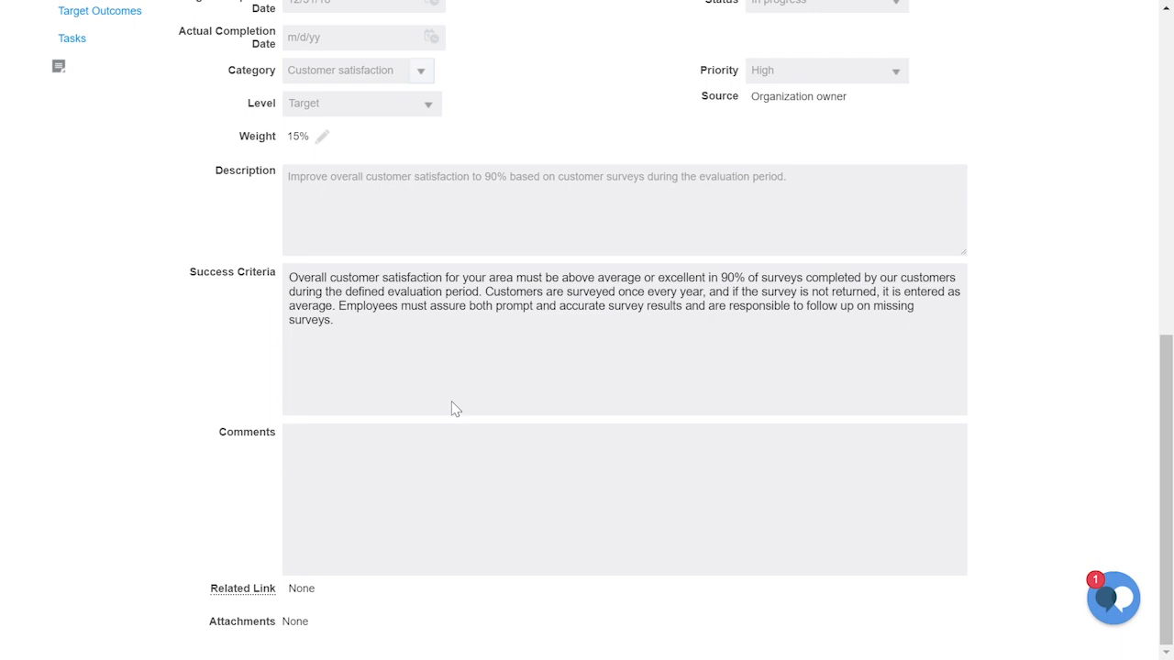
# Close the goal details, display the Competencies section and show the worker comments for Customer Focus
pyautogui.scroll(8, 455, 409)
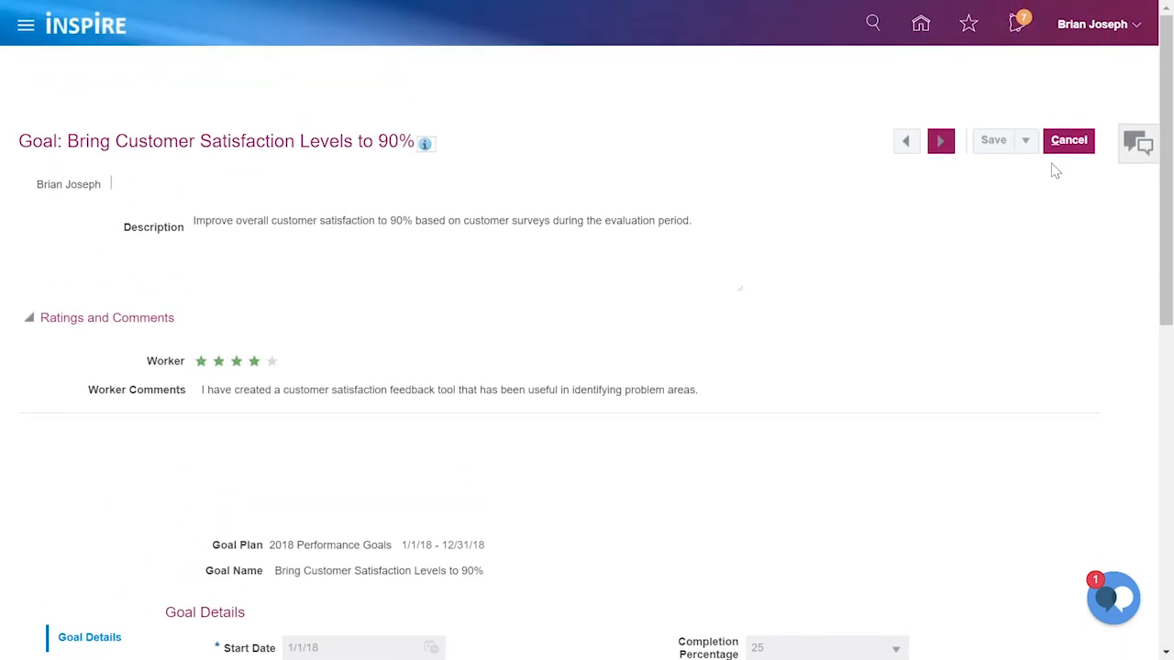
pyautogui.click(1081, 145)
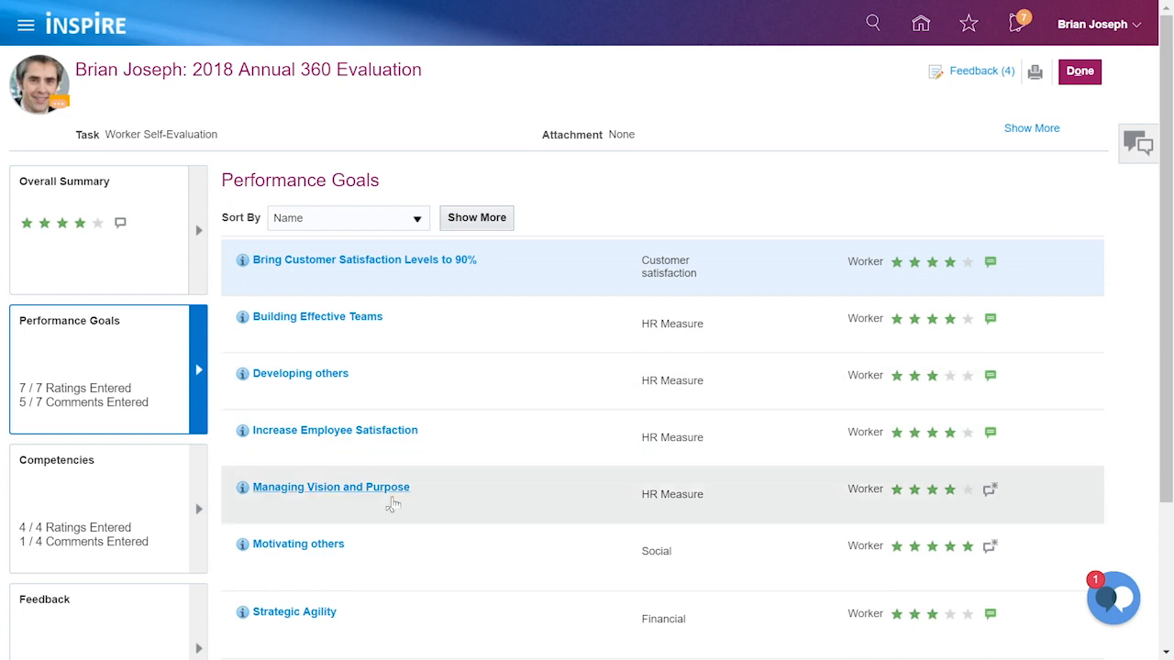
pyautogui.click(197, 512)
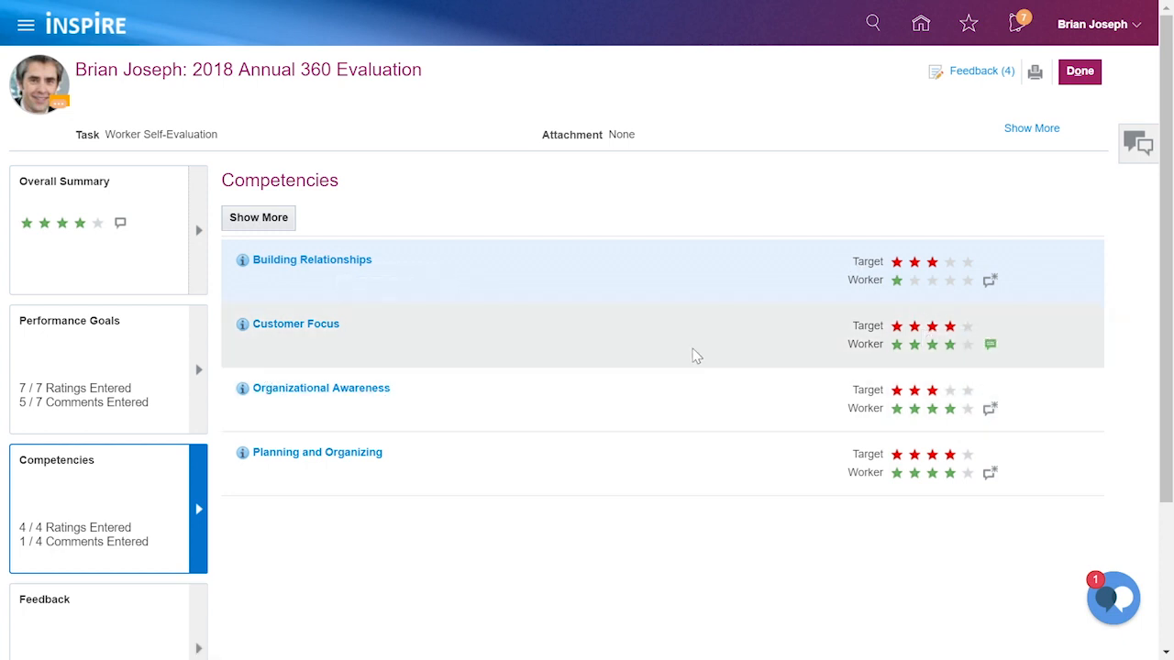
pyautogui.click(990, 344)
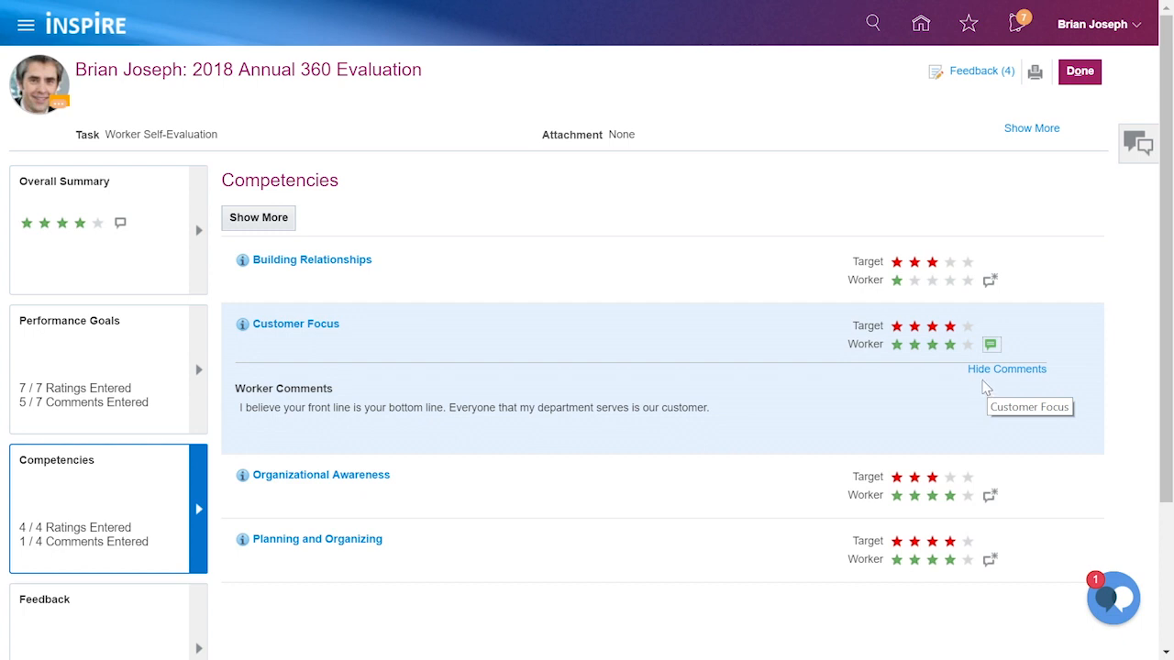
# Display the Feedback section of the evaluation, review the worker's answers and expand Participants
pyautogui.scroll(-2, 139, 558)
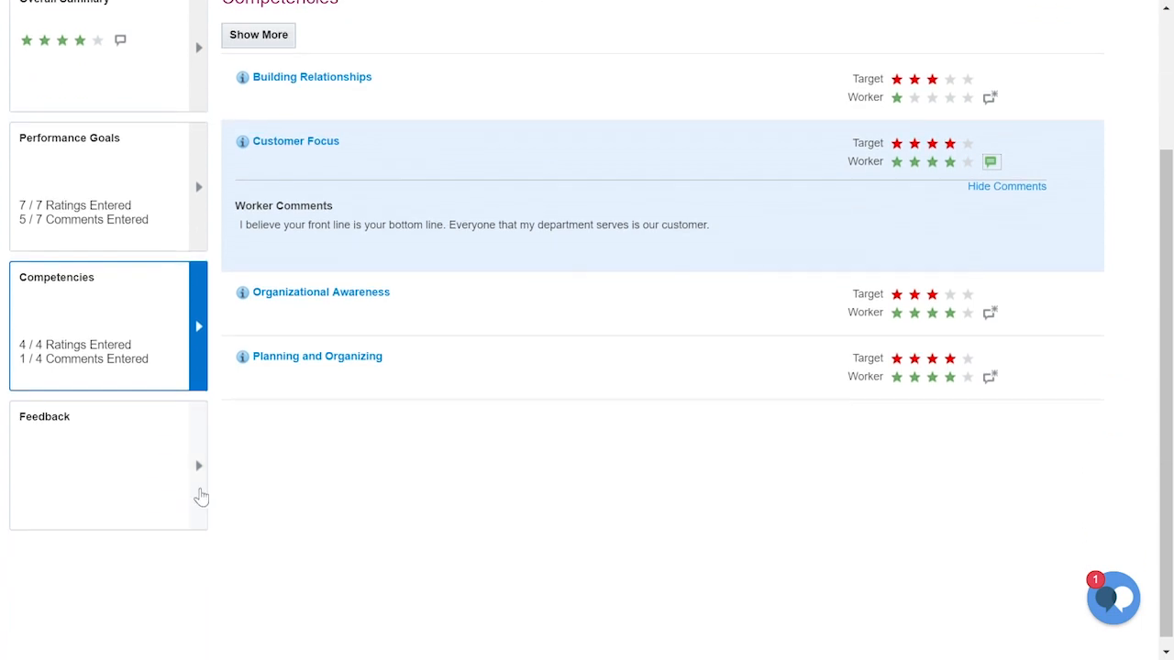
pyautogui.click(199, 469)
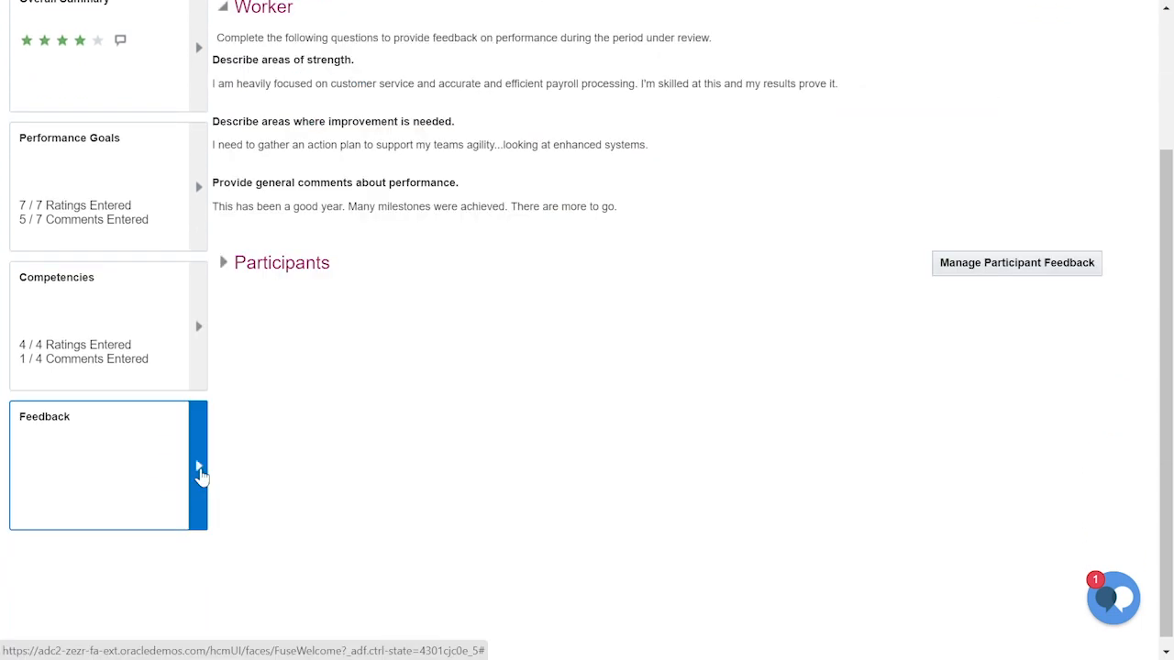
pyautogui.scroll(2, 394, 464)
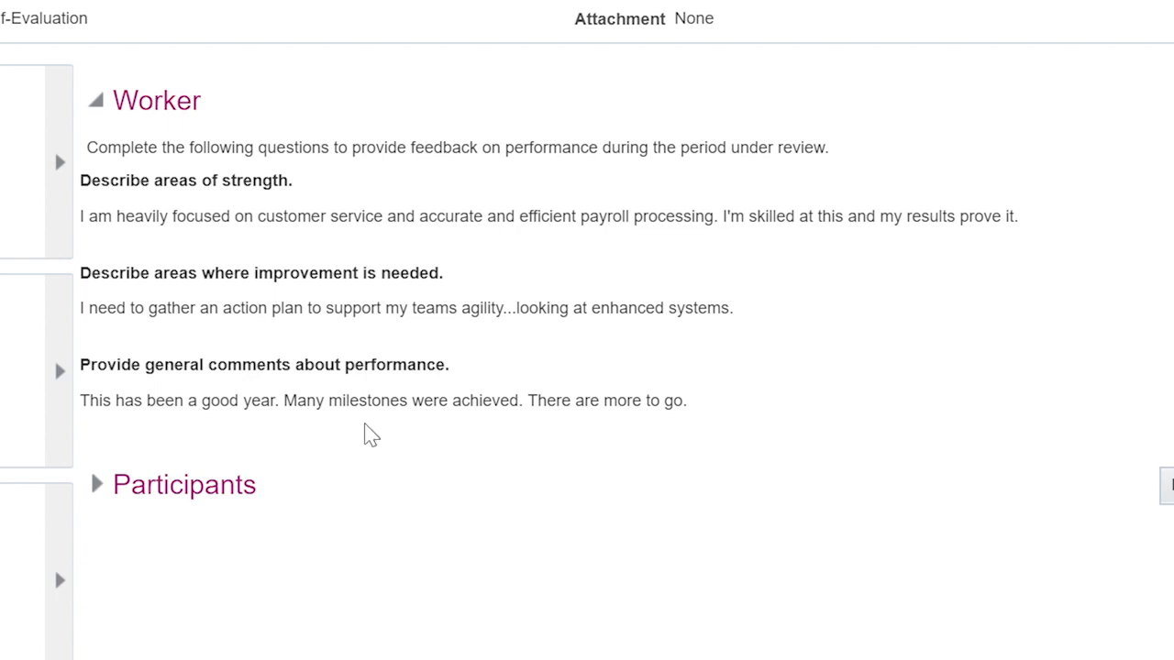
pyautogui.click(96, 485)
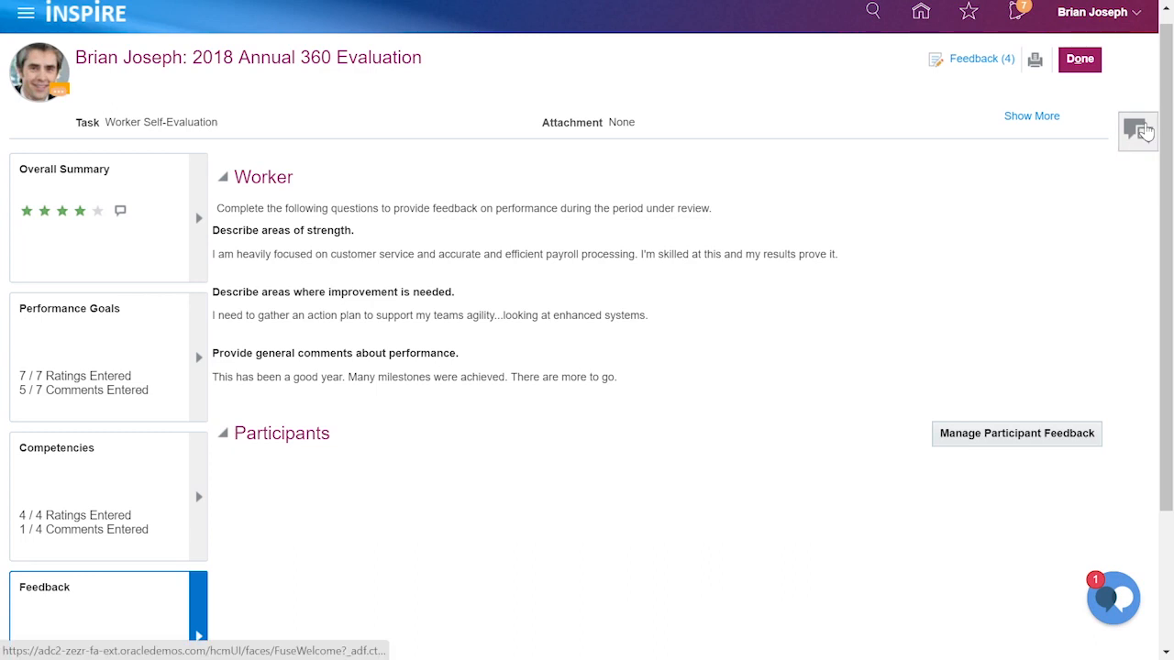
# Open the social conversation for the 2018 Annual 360 Evaluation and review its details and wall posts
pyautogui.click(1145, 131)
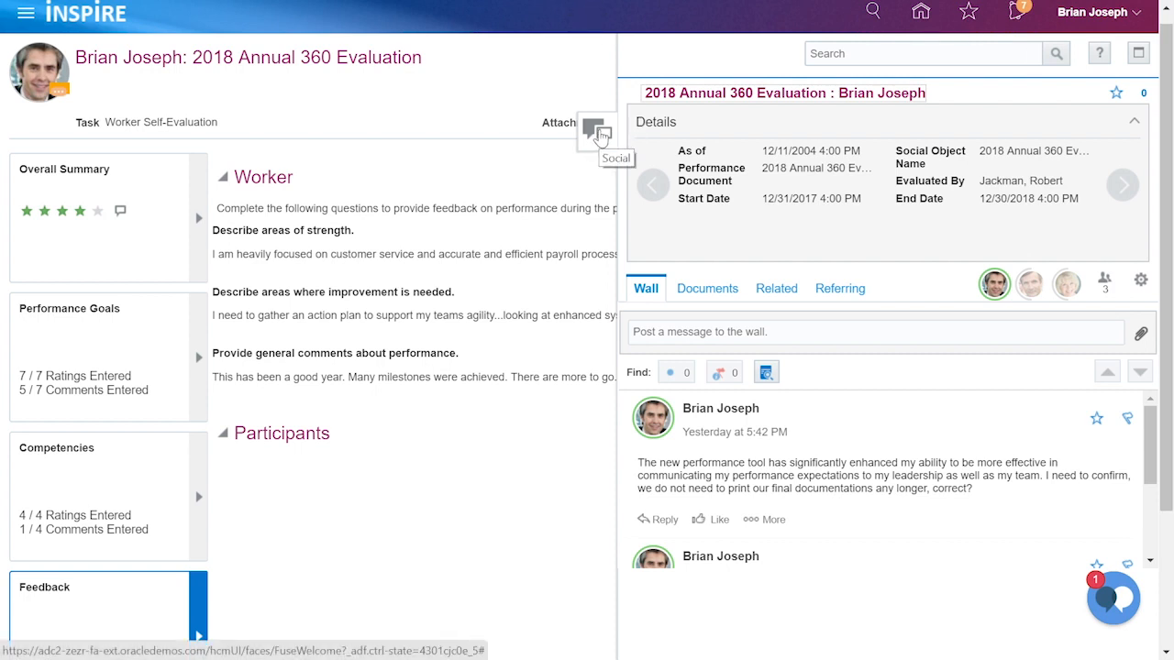
pyautogui.hotkey('ctrl', 'shift', 'd')
pyautogui.moveTo(631, 112)
pyautogui.mouseDown()
pyautogui.moveTo(907, 112)
pyautogui.moveTo(943, 81)
pyautogui.mouseUp()
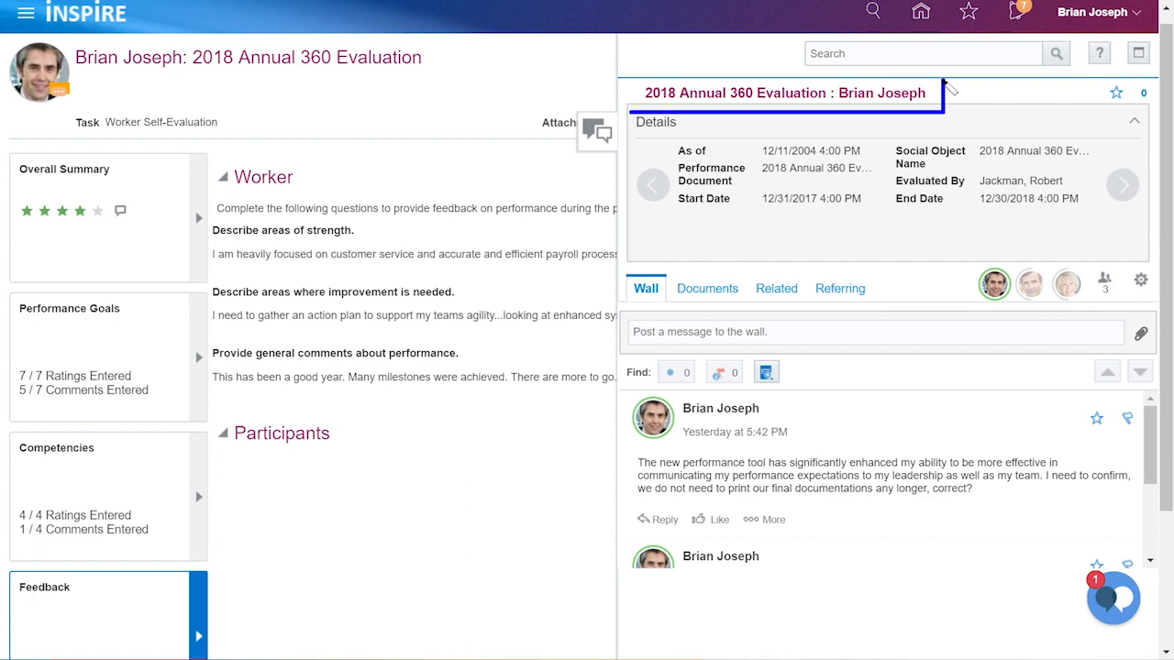
pyautogui.press('Escape')
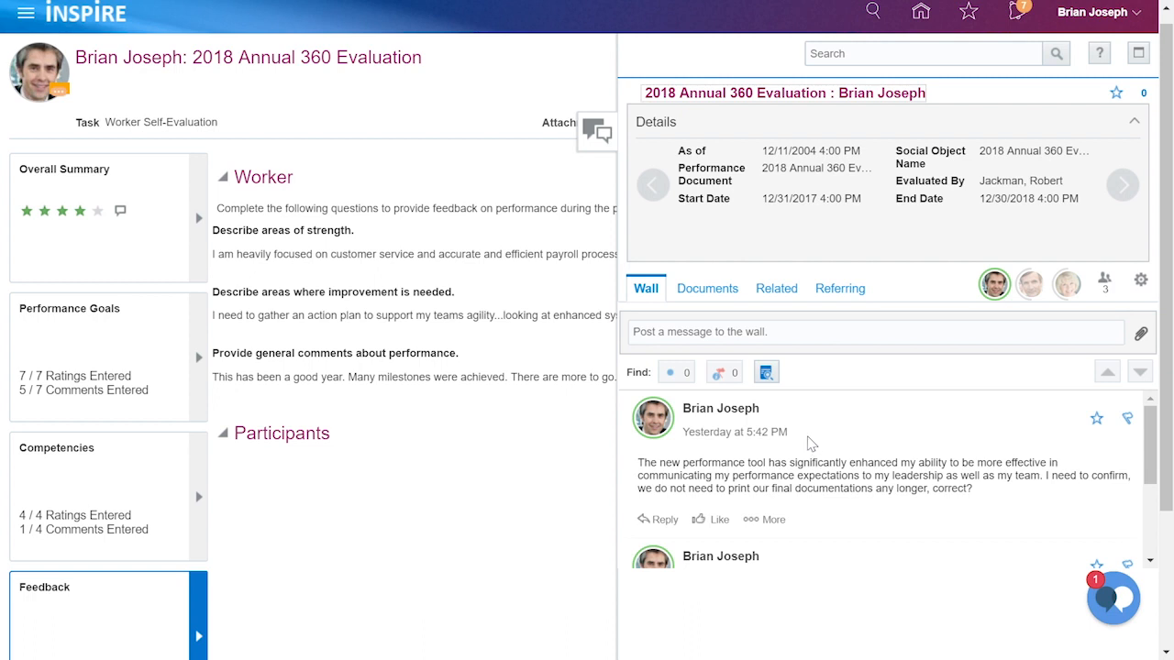
pyautogui.scroll(-2, 810, 443)
pyautogui.scroll(2, 810, 444)
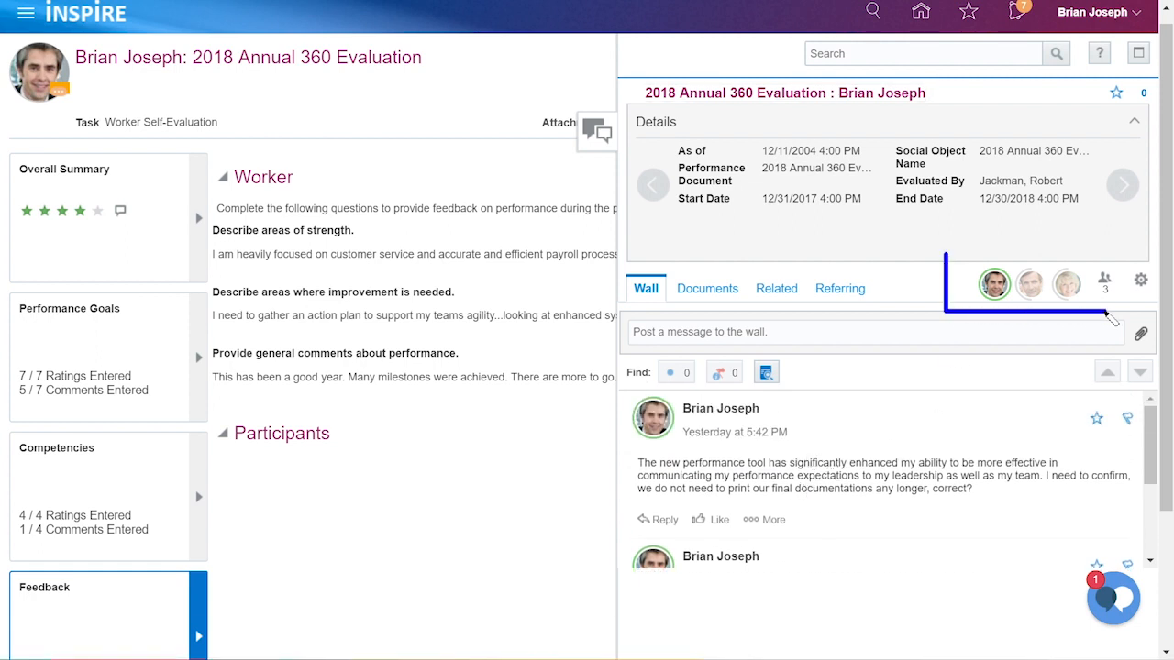
# View the conversation's member list, close it and read the messages on the wall
pyautogui.click(1107, 290)
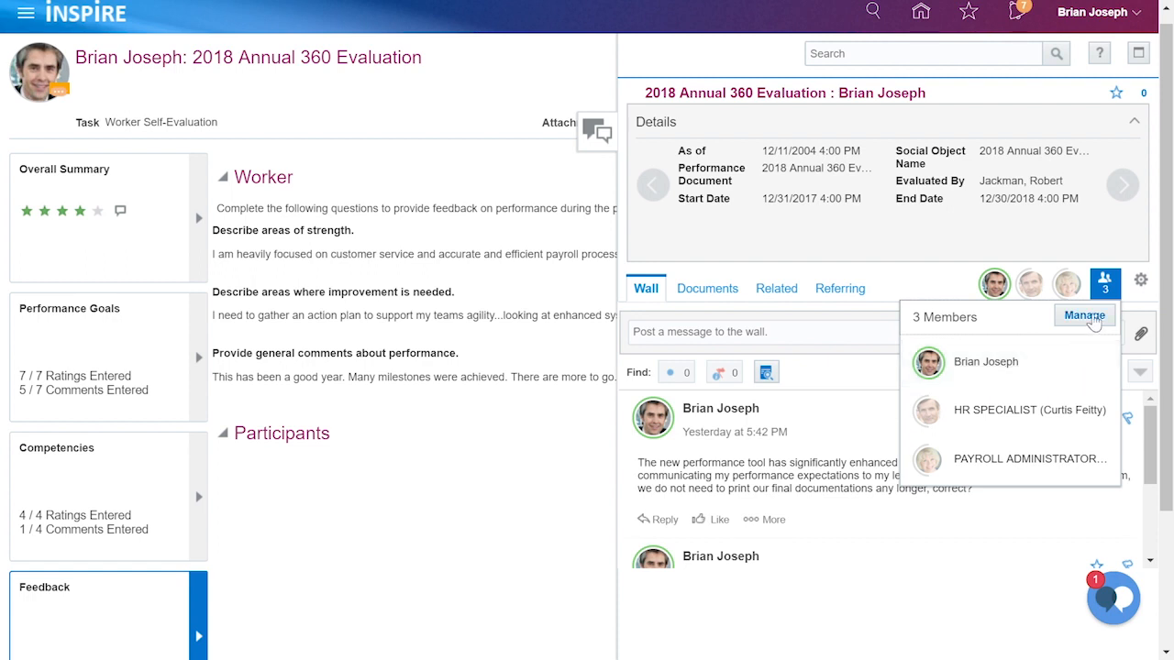
pyautogui.click(796, 475)
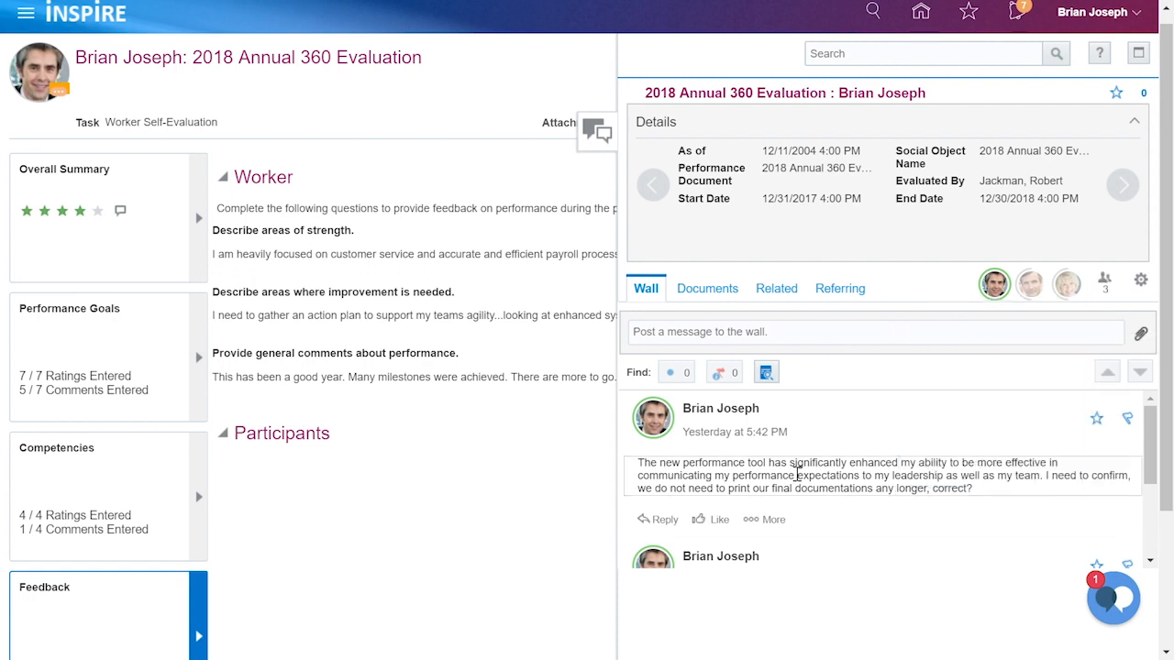
pyautogui.scroll(-2, 825, 467)
pyautogui.scroll(2, 843, 464)
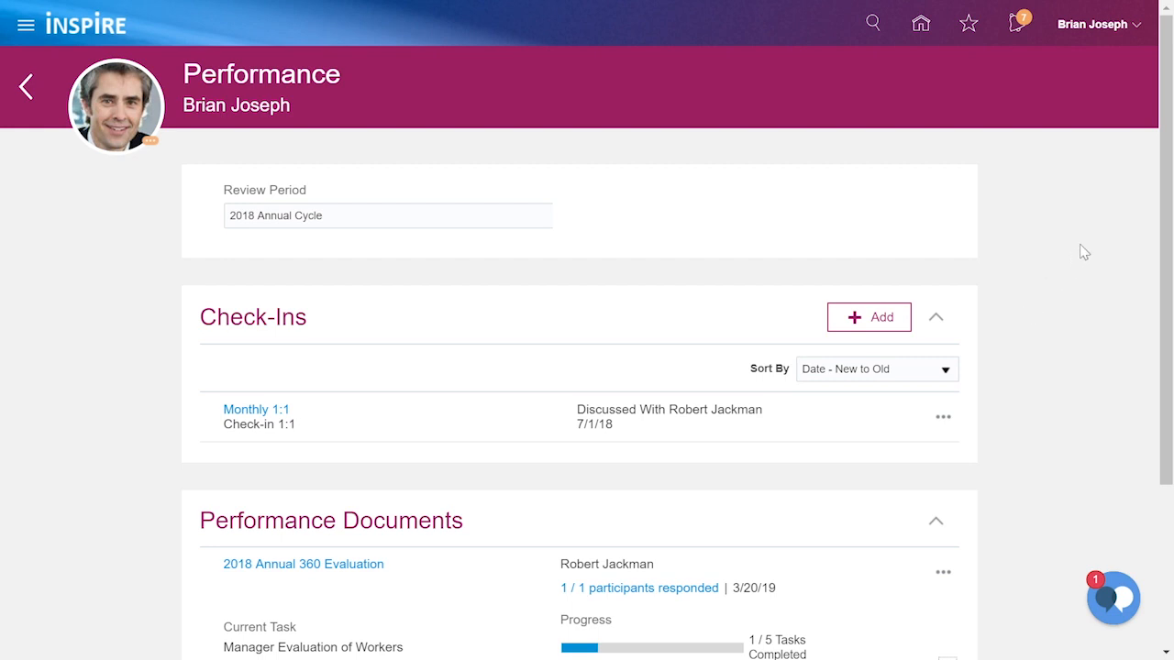
# Review the Performance Documents on the worker's Performance page and expand the task details of the 2018 Annual 360 Evaluation
pyautogui.moveTo(1162, 228); pyautogui.dragTo(1165, 369)
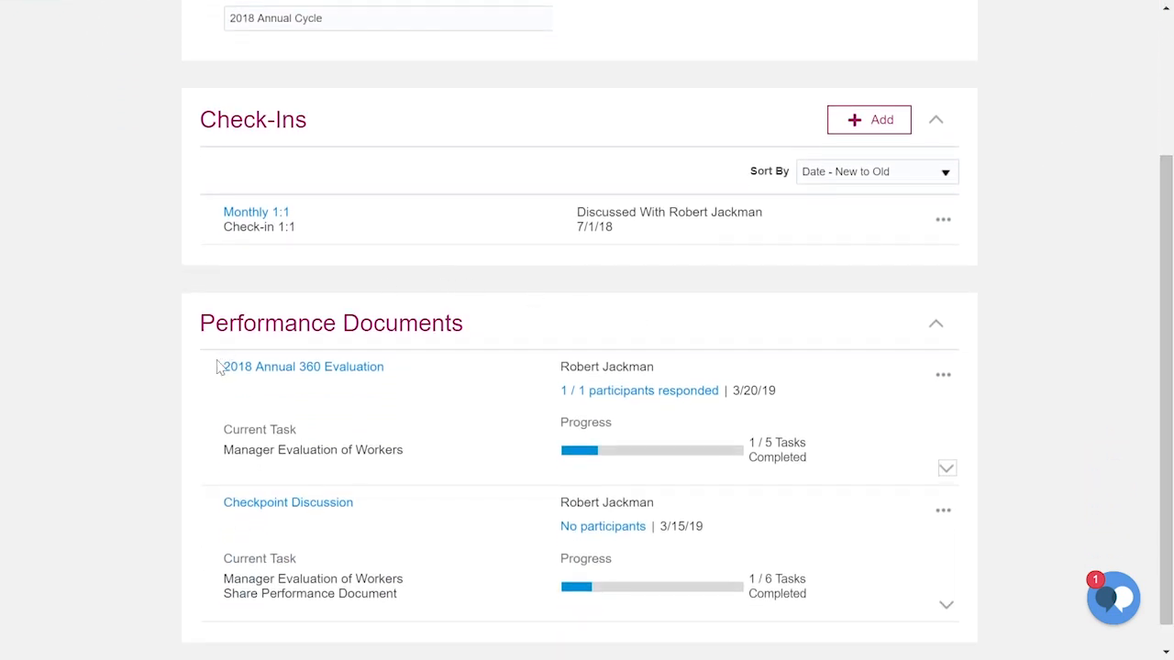
pyautogui.hotkey('alt', 'Tab')
pyautogui.moveTo(187, 354); pyautogui.dragTo(398, 354)
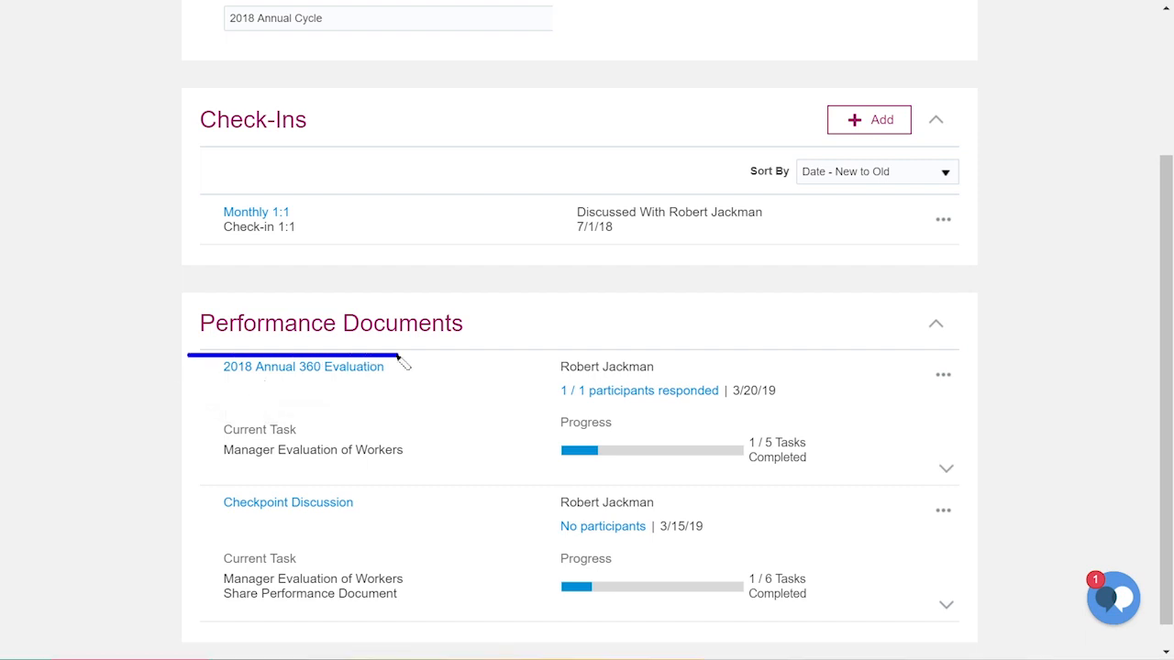
pyautogui.click(948, 469)
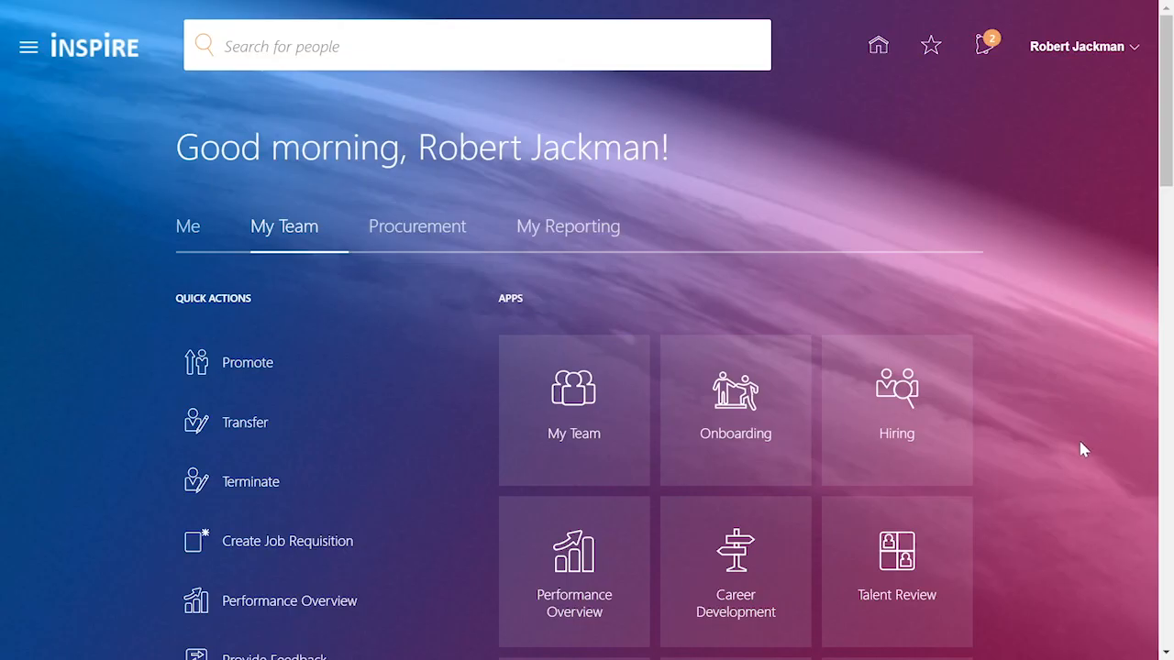
# Open Performance Overview from the manager's My Team apps and view the available review periods, keeping 2018 Annual Cycle
pyautogui.moveTo(236, 201); pyautogui.dragTo(358, 203)
pyautogui.press('Escape')
pyautogui.scroll(-2, 1068, 370)
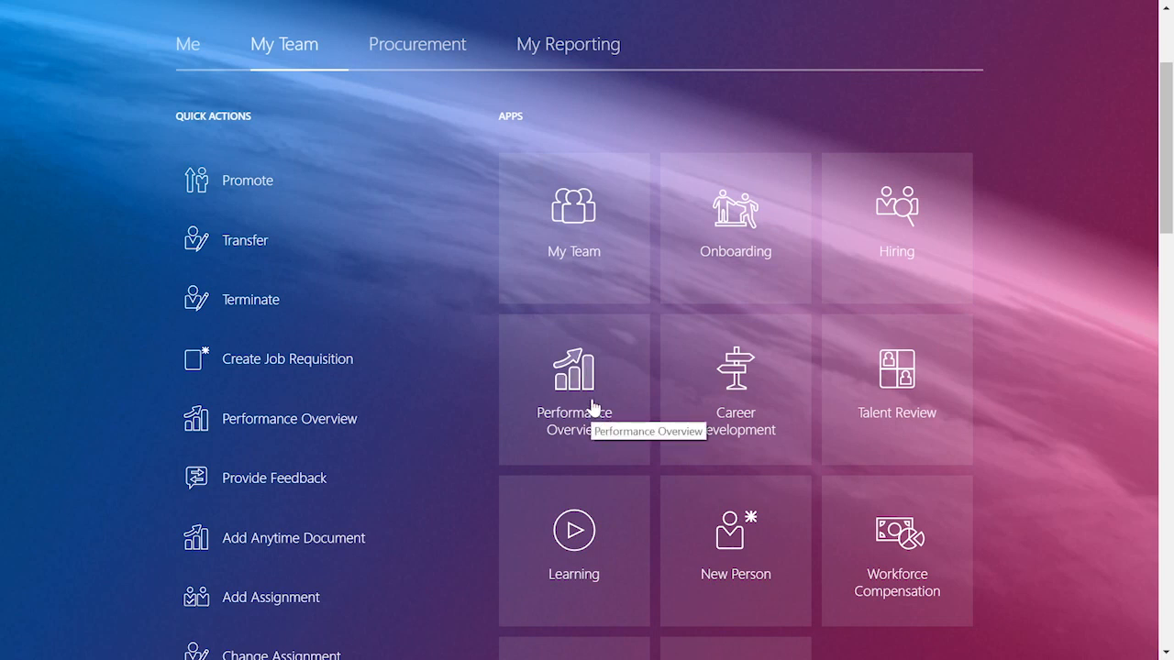
pyautogui.click(589, 389)
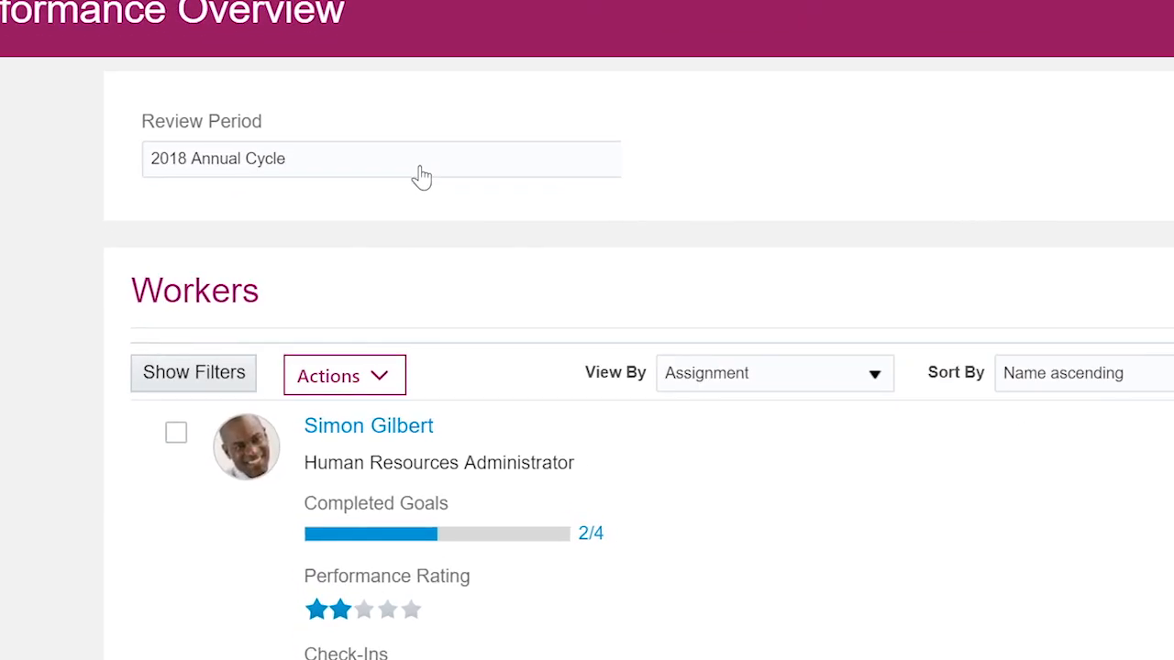
pyautogui.click(392, 200)
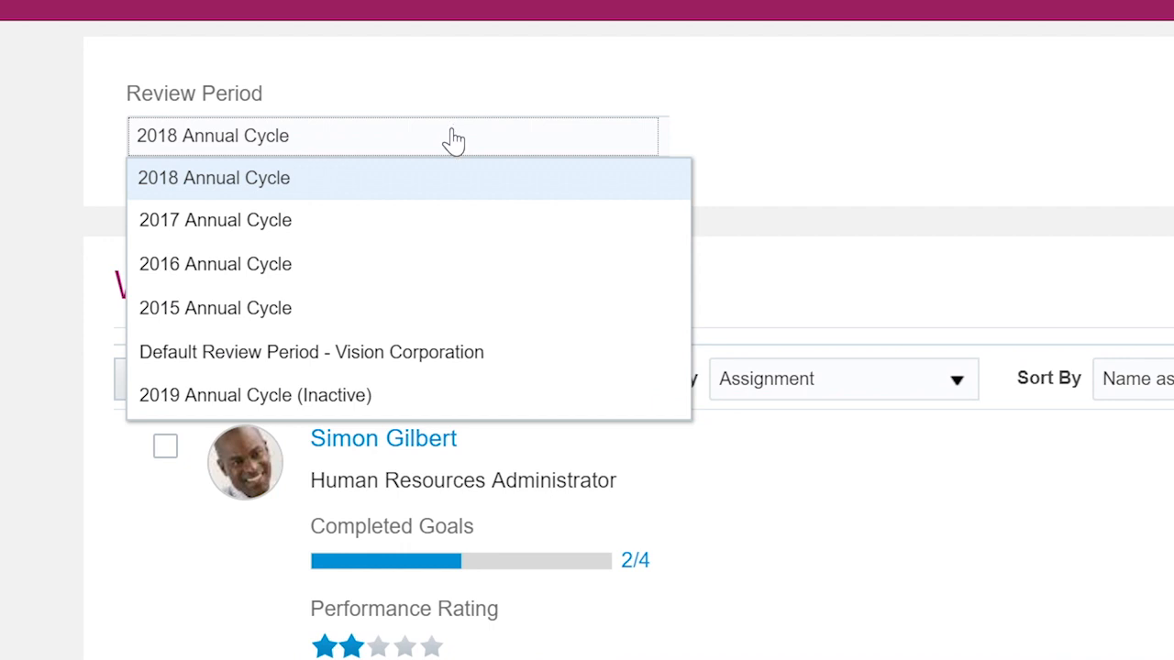
pyautogui.click(778, 176)
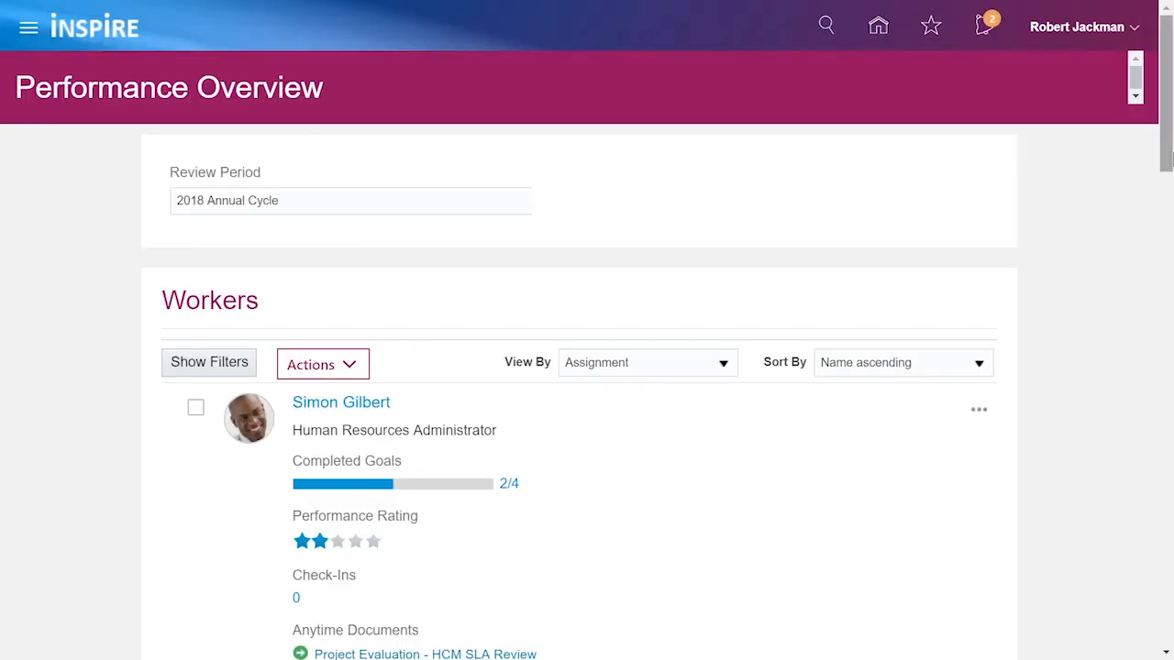
# Open the performance page of the team's Manager with 11 directs and open the Monthly 1:1 check-in
pyautogui.moveTo(1170, 150); pyautogui.dragTo(1171, 212)
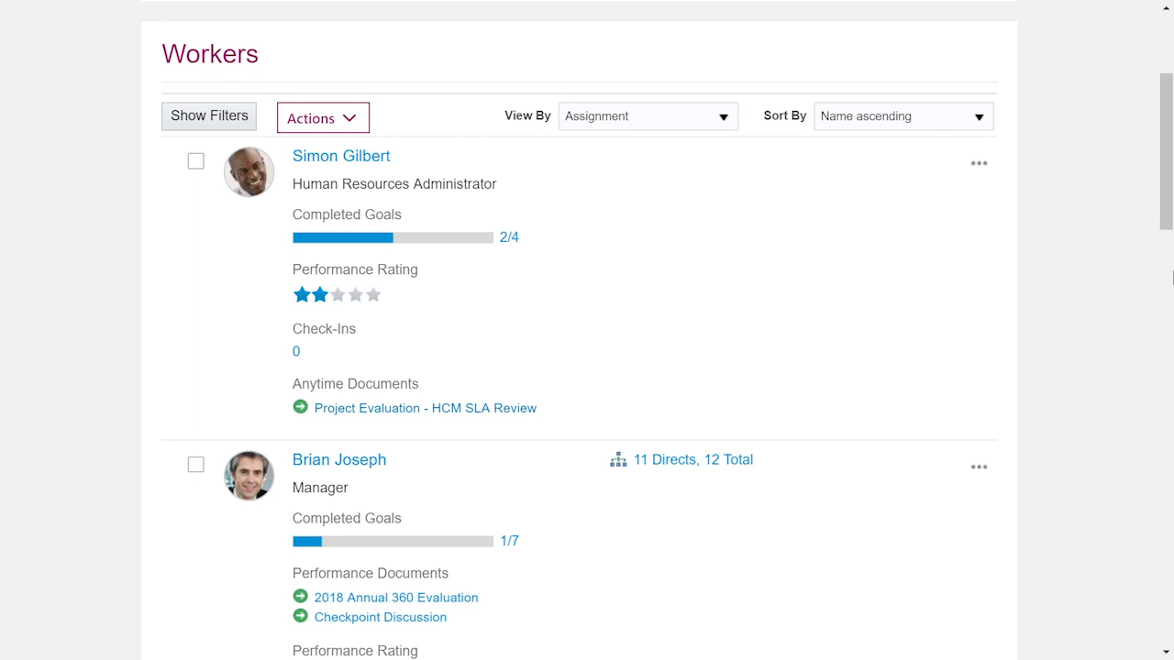
pyautogui.moveTo(1163, 147); pyautogui.dragTo(1168, 228)
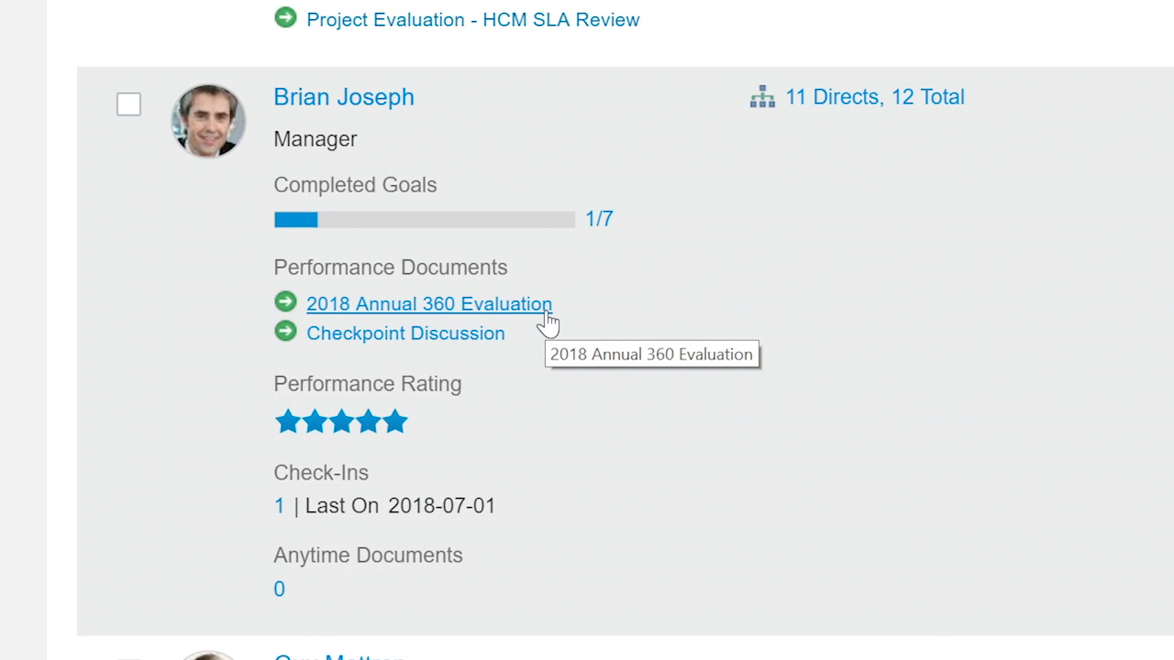
pyautogui.click(339, 106)
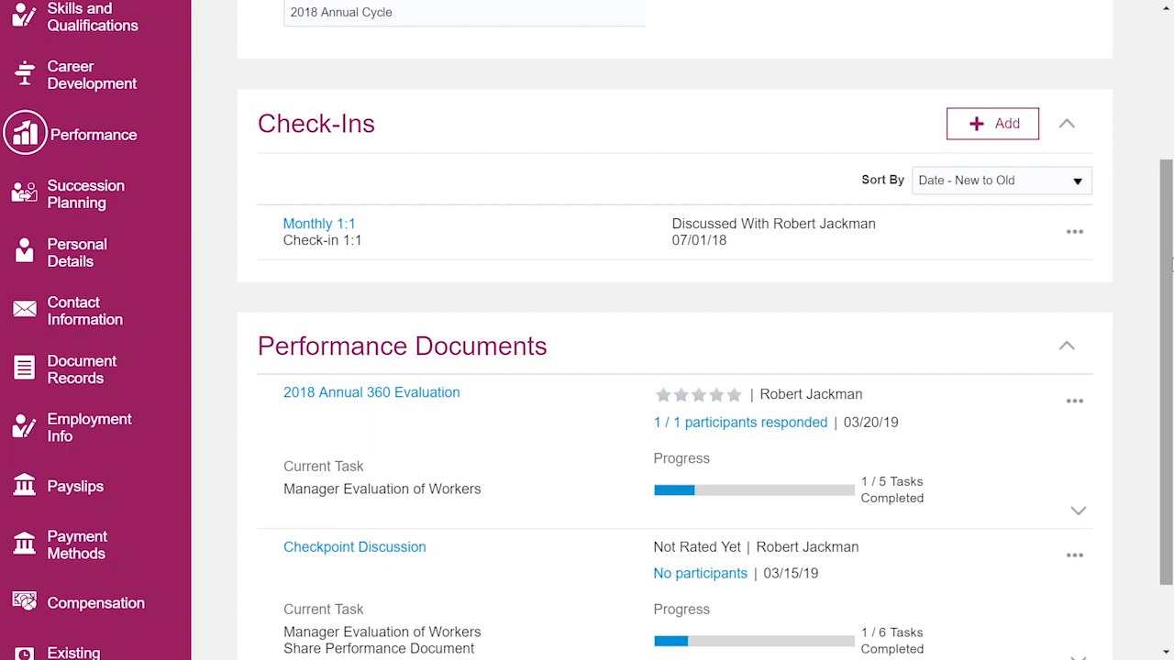
pyautogui.click(326, 226)
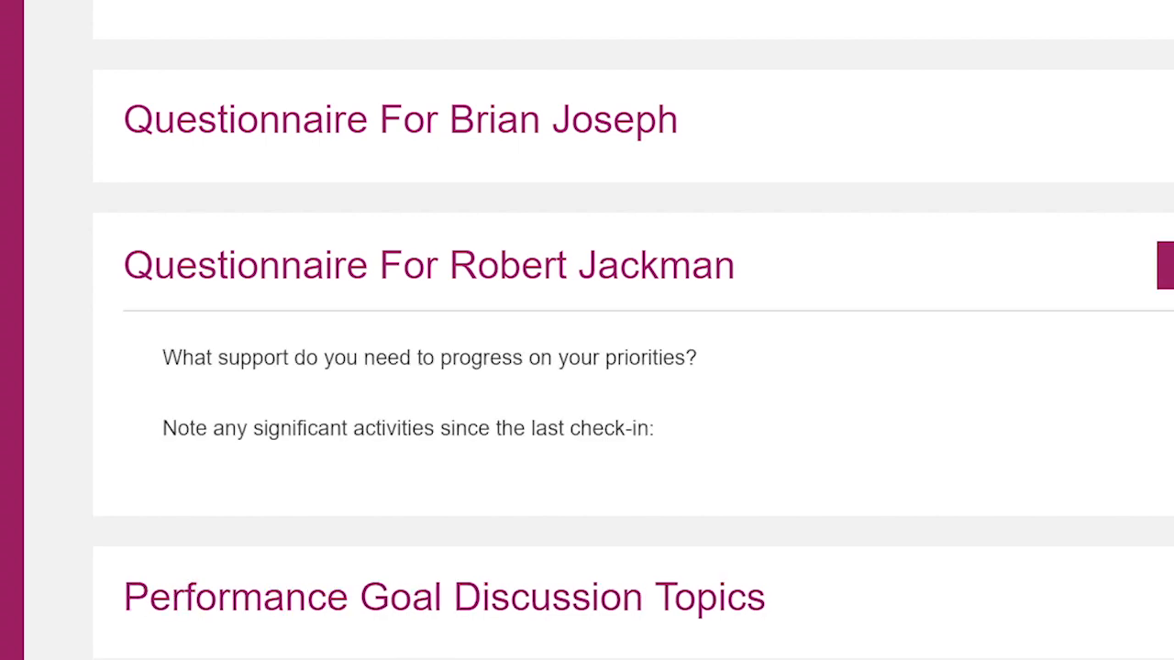
# Answer the support question in the manager's questionnaire with "I will provide you with additional resources." and save it
pyautogui.click(1164, 265)
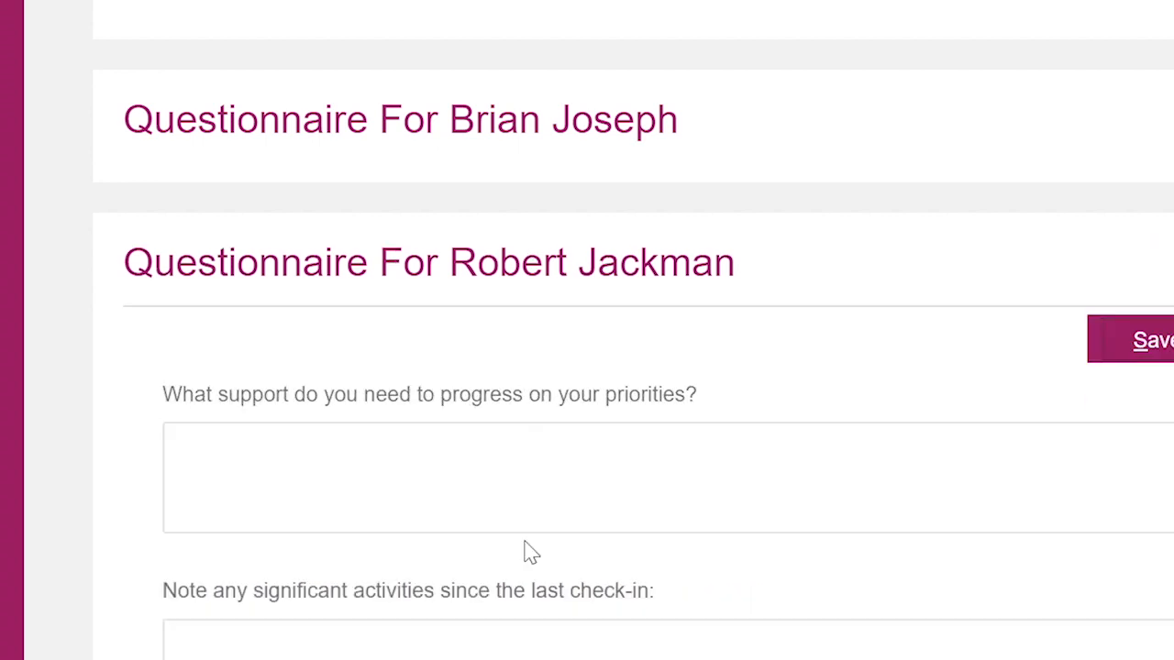
pyautogui.click(500, 490)
pyautogui.write('I will ')
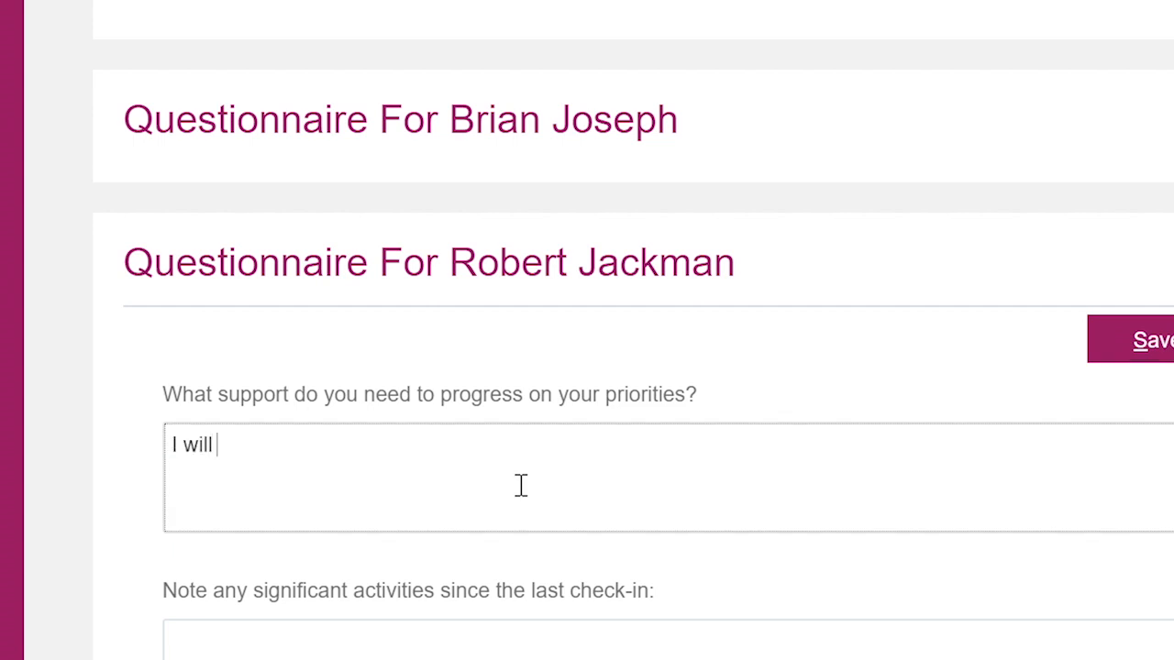
pyautogui.write('provide you ')
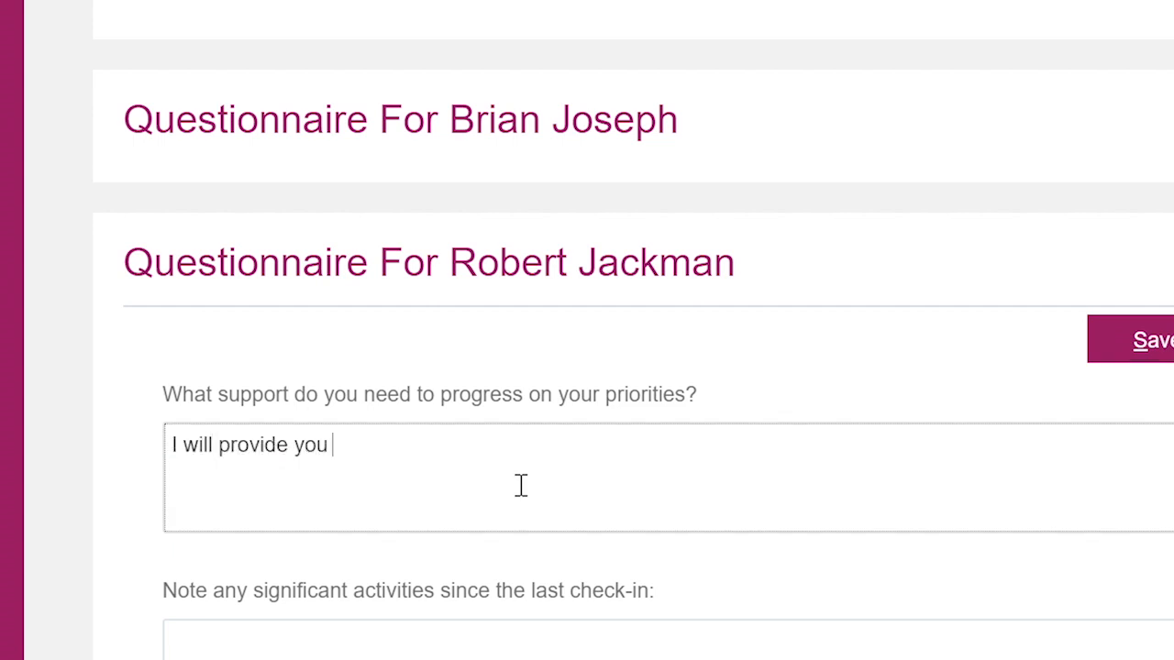
pyautogui.write('with additional resource')
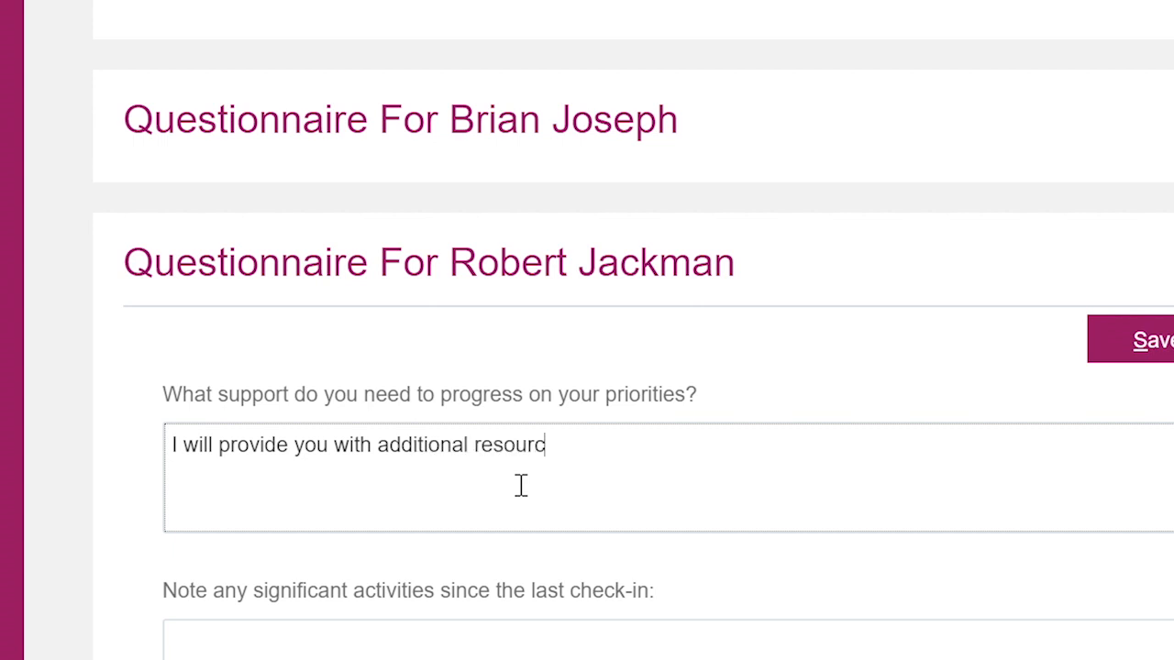
pyautogui.write('s.')
pyautogui.click(1157, 343)
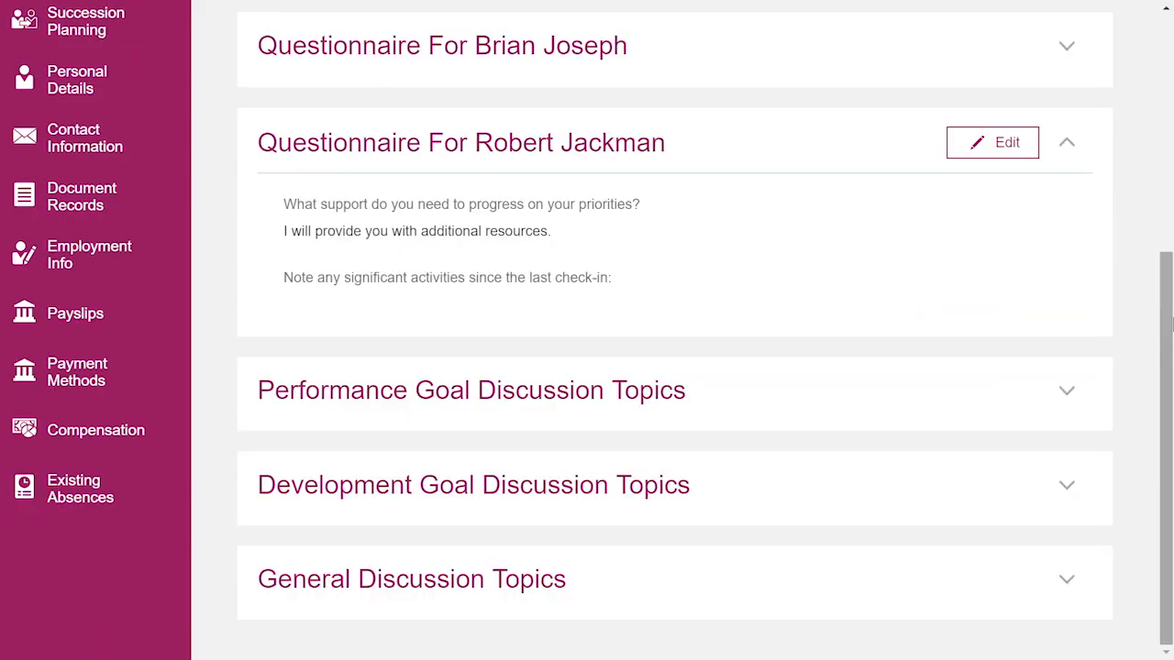
# Return from the check-in, open the 2018 Annual 360 Evaluation and set the manager's overall rating to four stars
pyautogui.moveTo(1171, 318); pyautogui.dragTo(1172, 79)
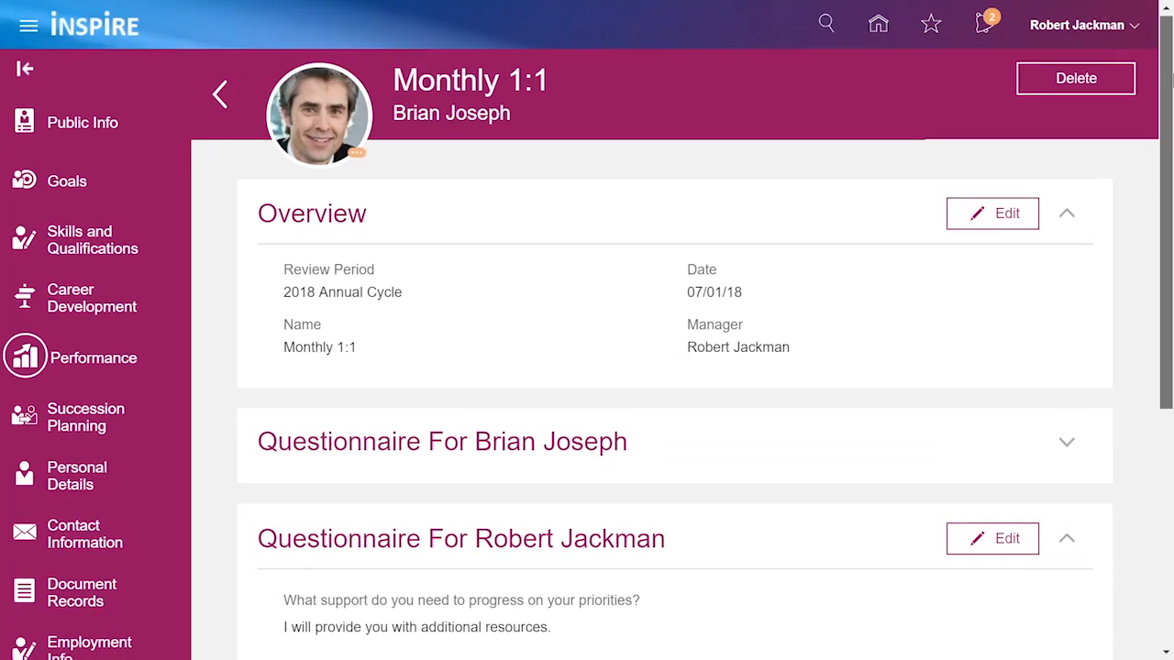
pyautogui.click(221, 97)
pyautogui.moveTo(1171, 240); pyautogui.dragTo(1171, 417)
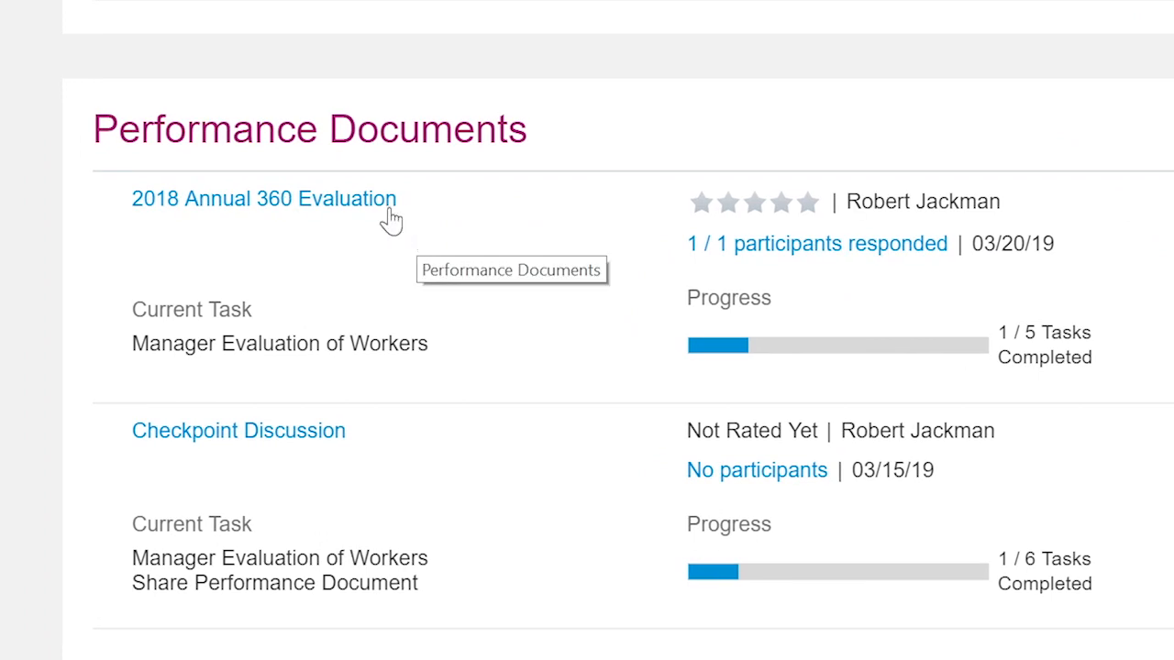
pyautogui.click(331, 220)
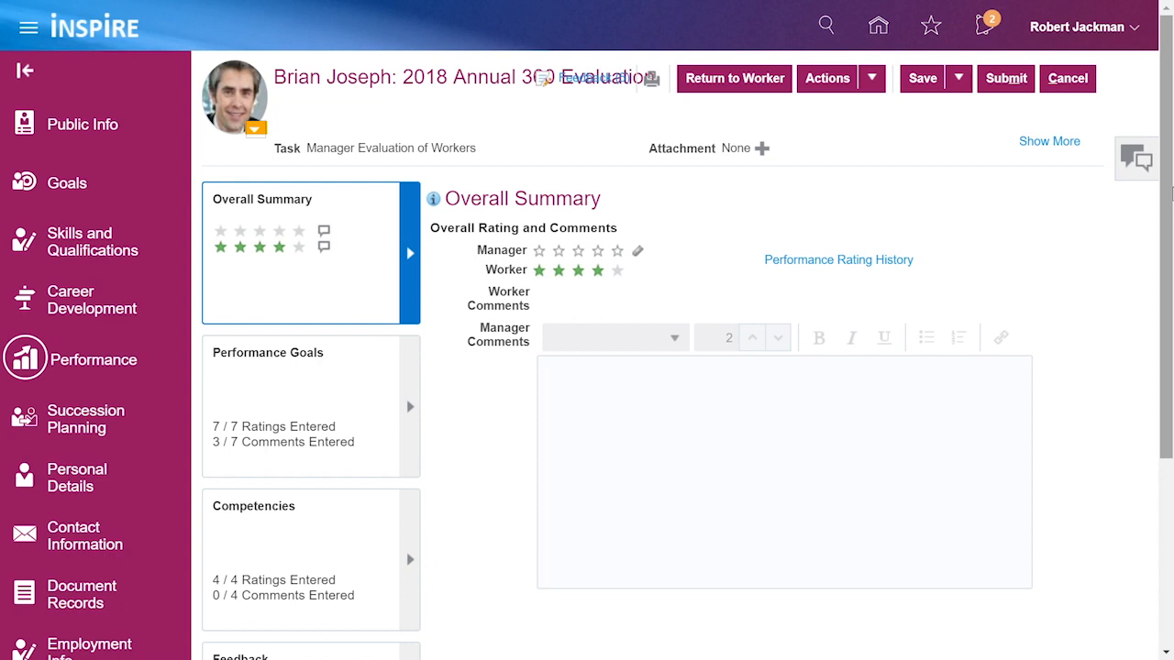
pyautogui.click(598, 250)
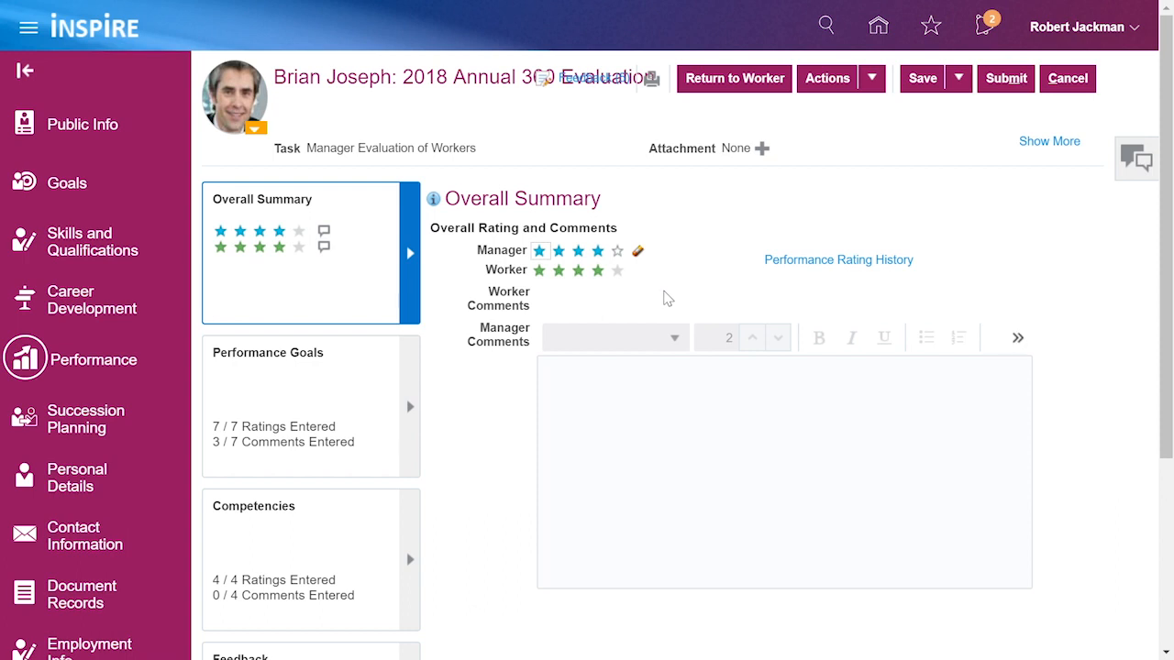
# Enter the overall manager comment "I think you have performed exceptionally well in this review period."
pyautogui.click(867, 402)
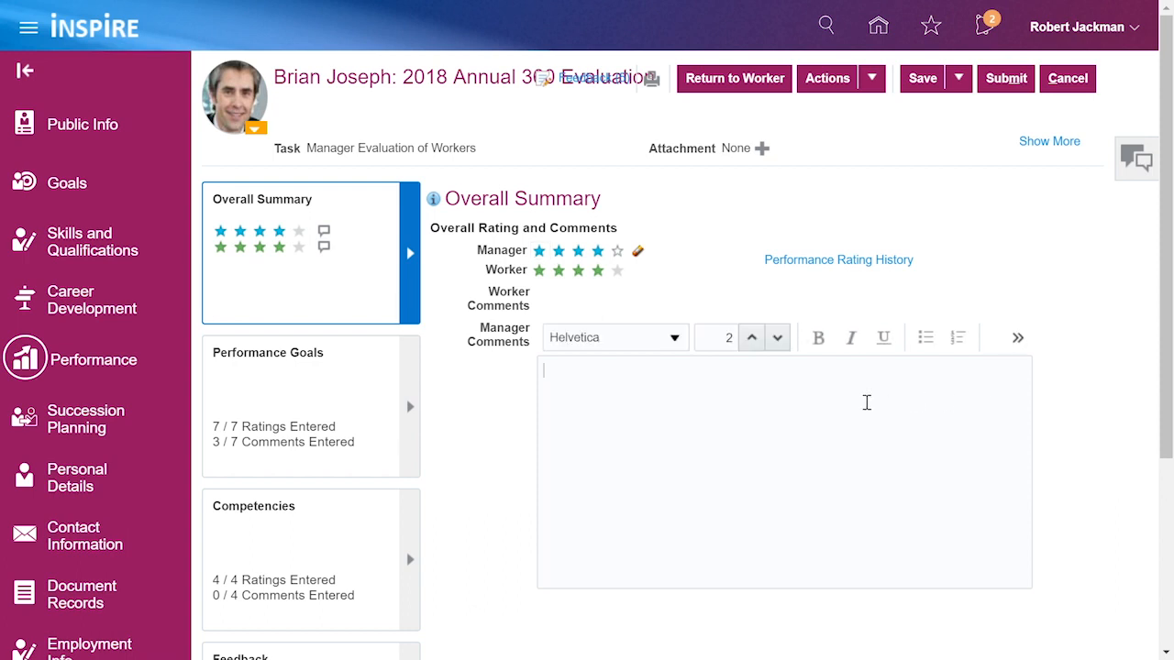
pyautogui.write('I think y')
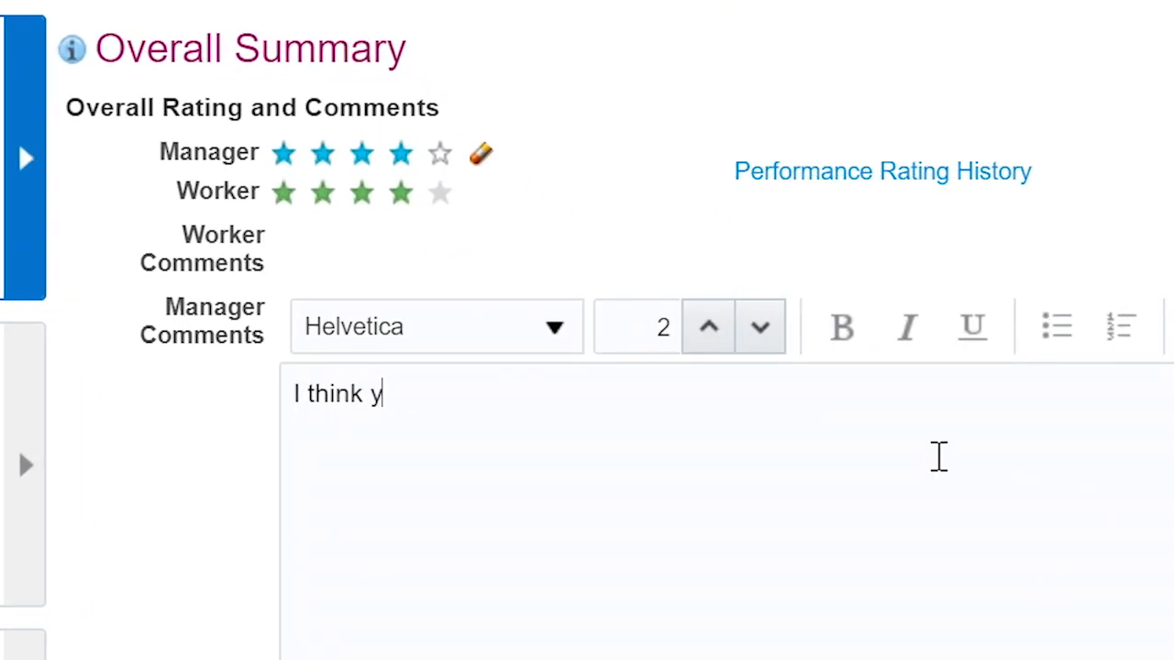
pyautogui.write('ou have perfo')
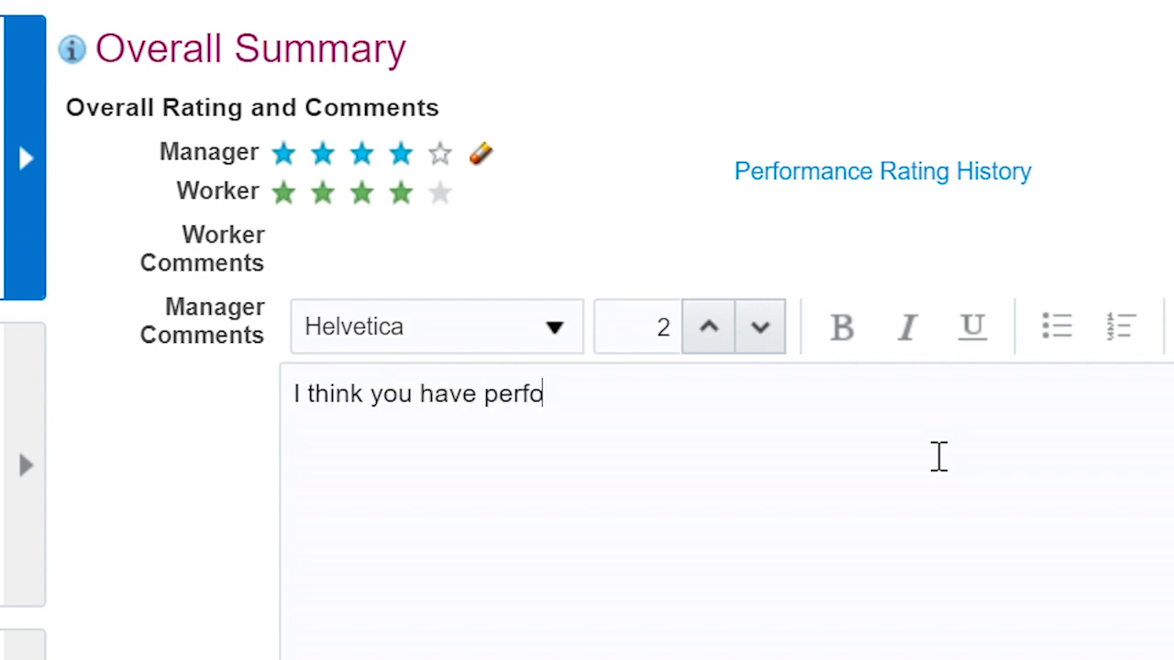
pyautogui.write('rmed excepti')
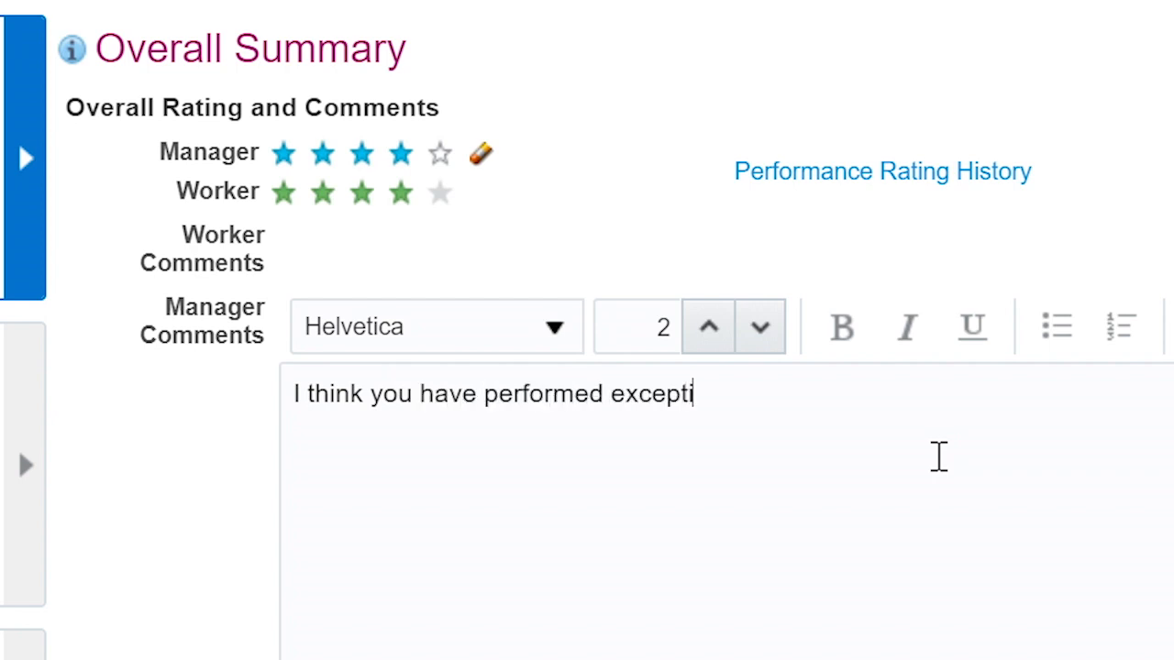
pyautogui.write('onally well in this rev')
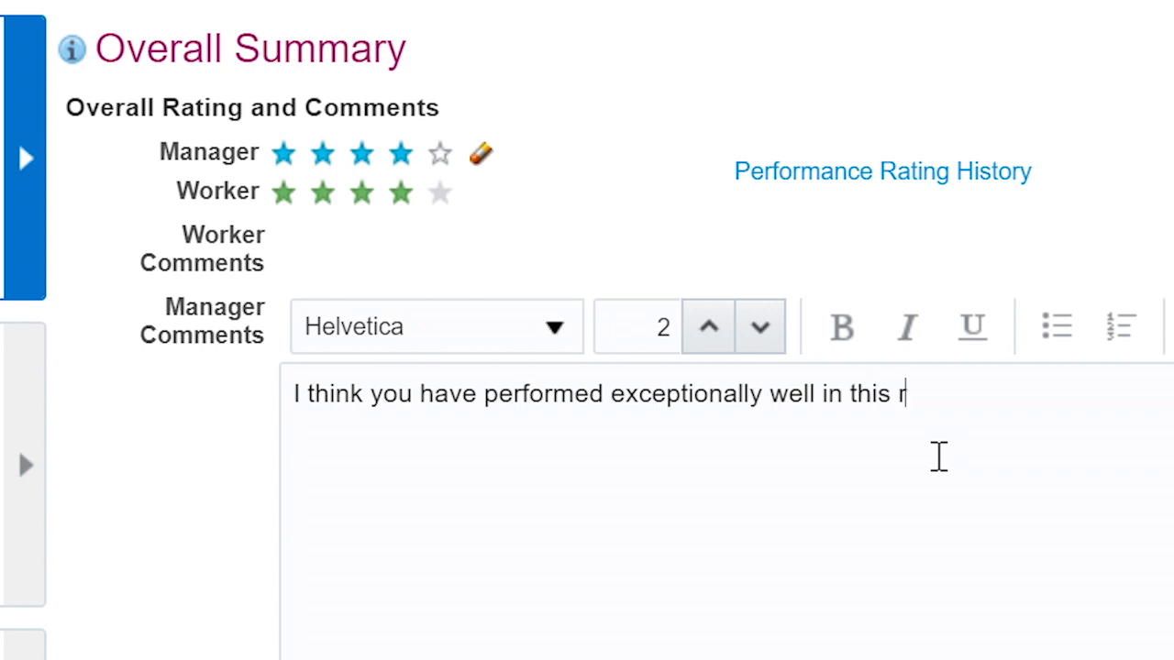
pyautogui.write('iew period.')
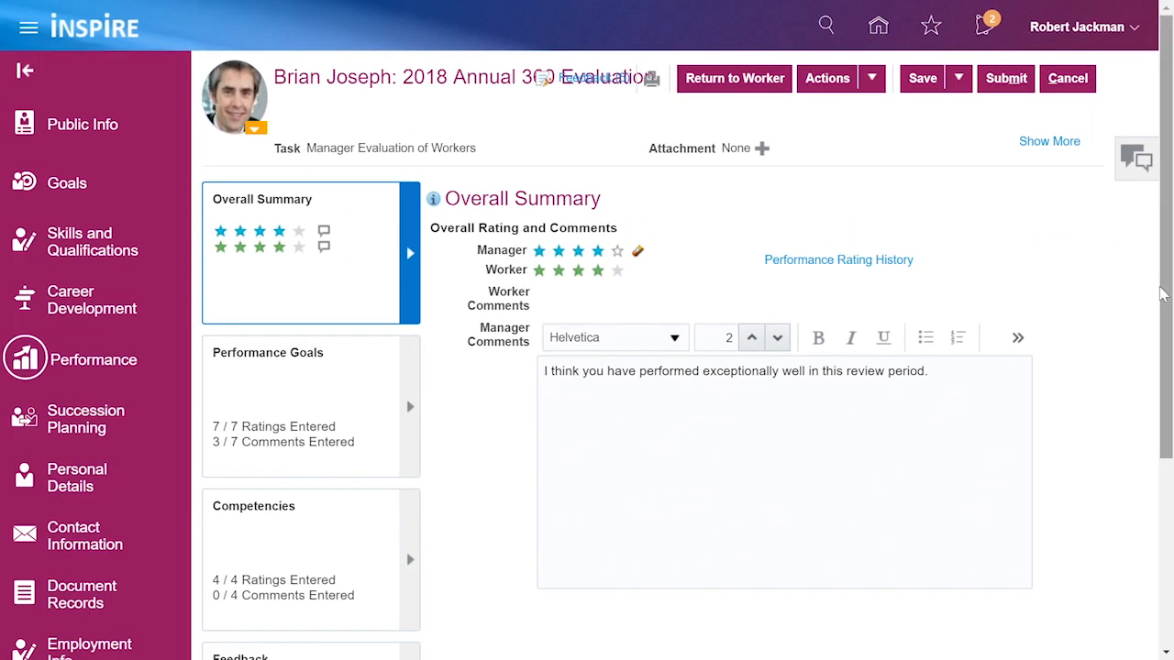
# Open the performance goals section and view the participant feedback for the goal "Bring Customer Satisfaction Levels to 90%"
pyautogui.scroll(-1, 1169, 311)
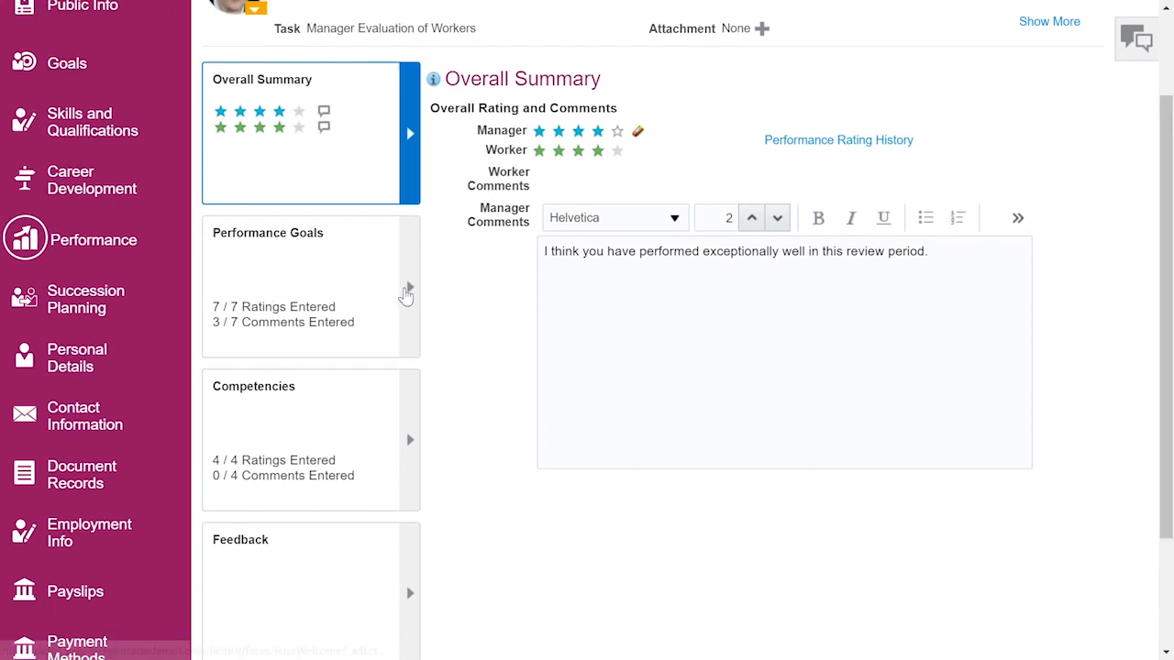
pyautogui.click(412, 288)
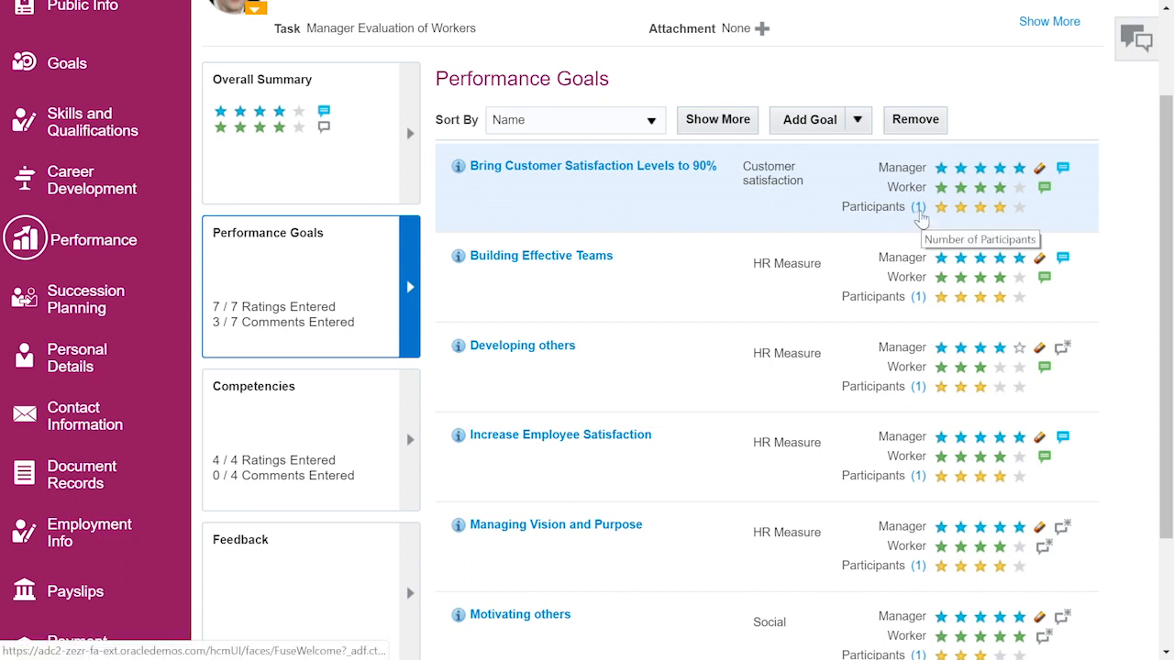
pyautogui.click(919, 211)
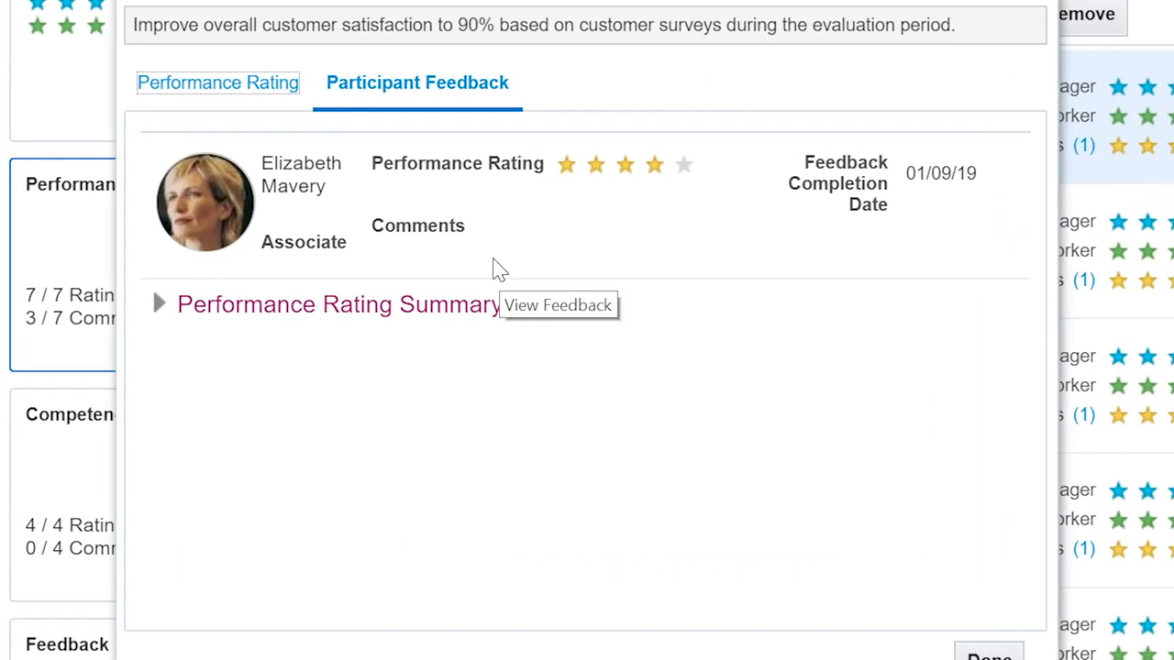